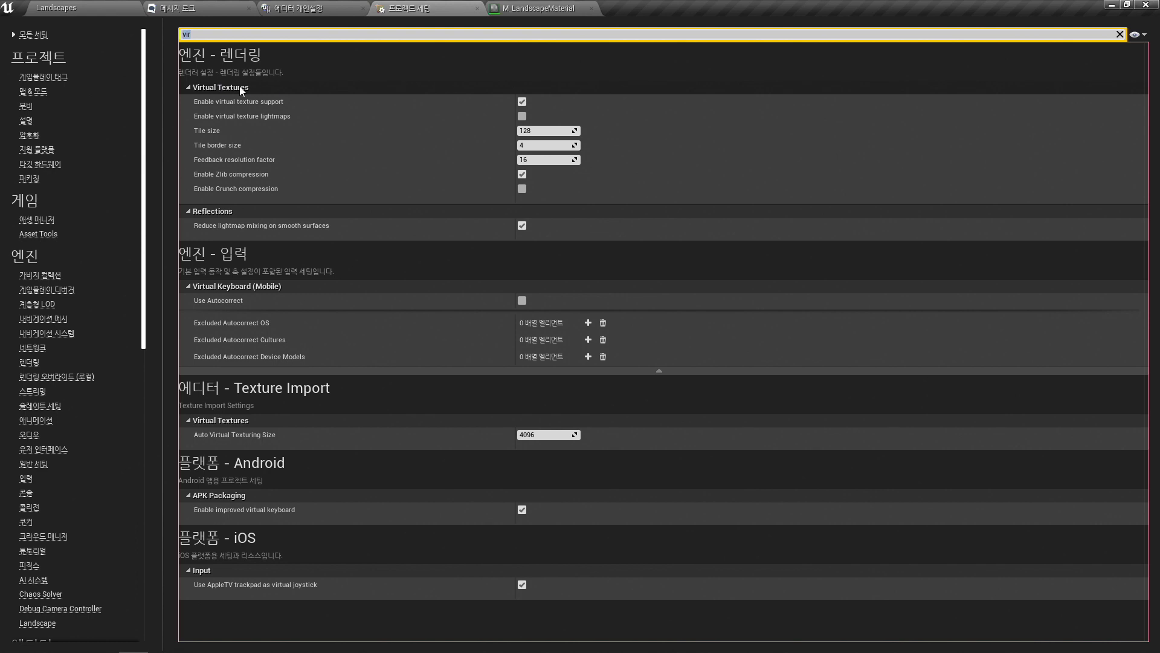
Convert the T_ForestGround_D texture in the Landscapes Textures folder to a virtual texture, including the materials that use it.
click(525, 95)
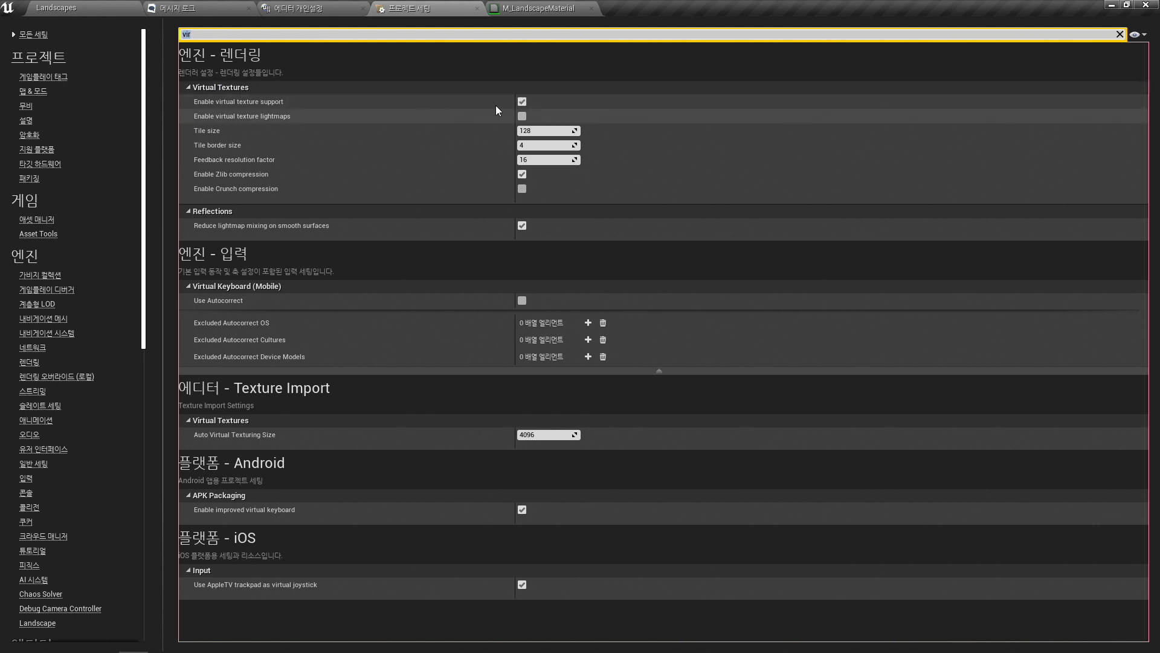
click(87, 6)
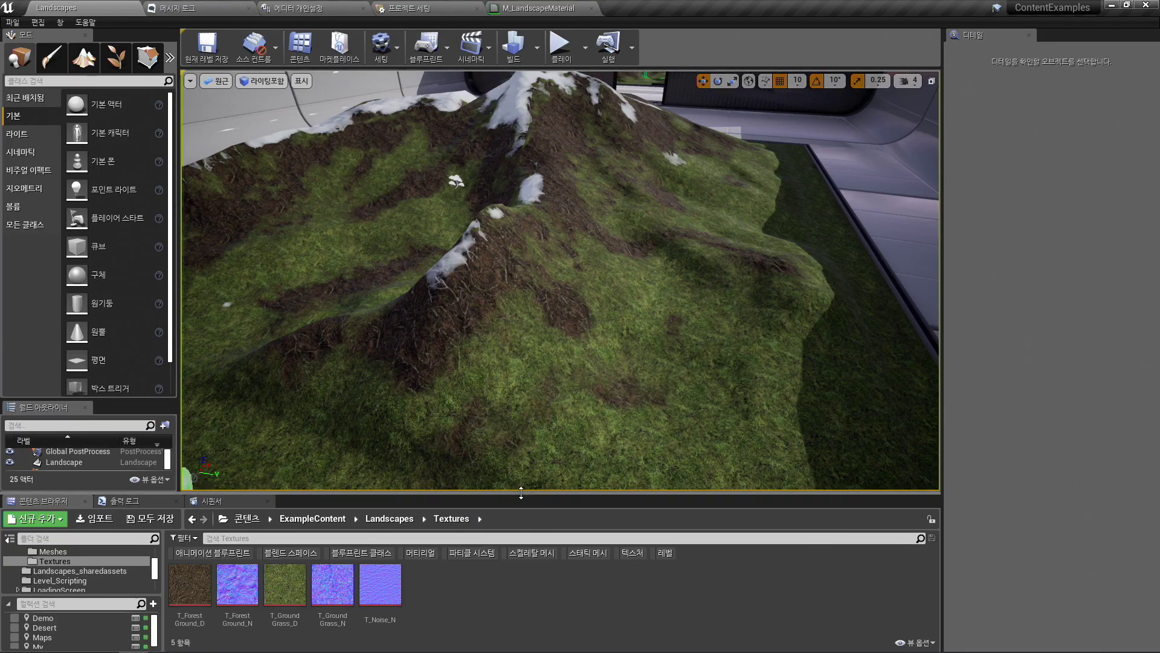
drag(518, 493, 518, 466)
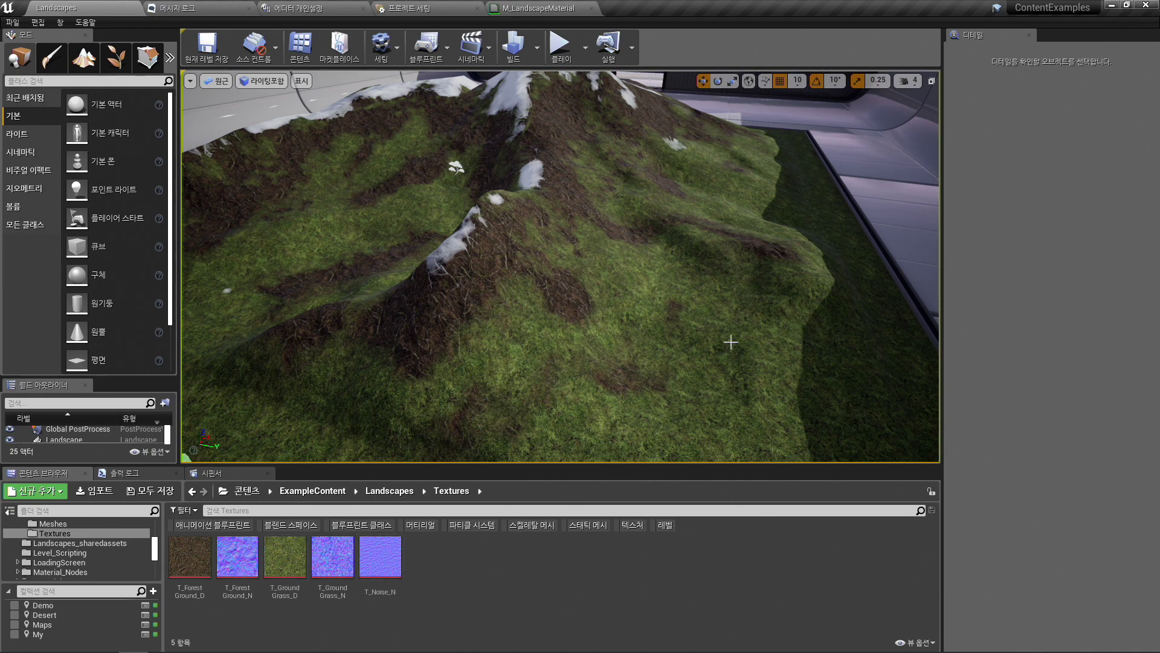
click(187, 551)
right_click(187, 551)
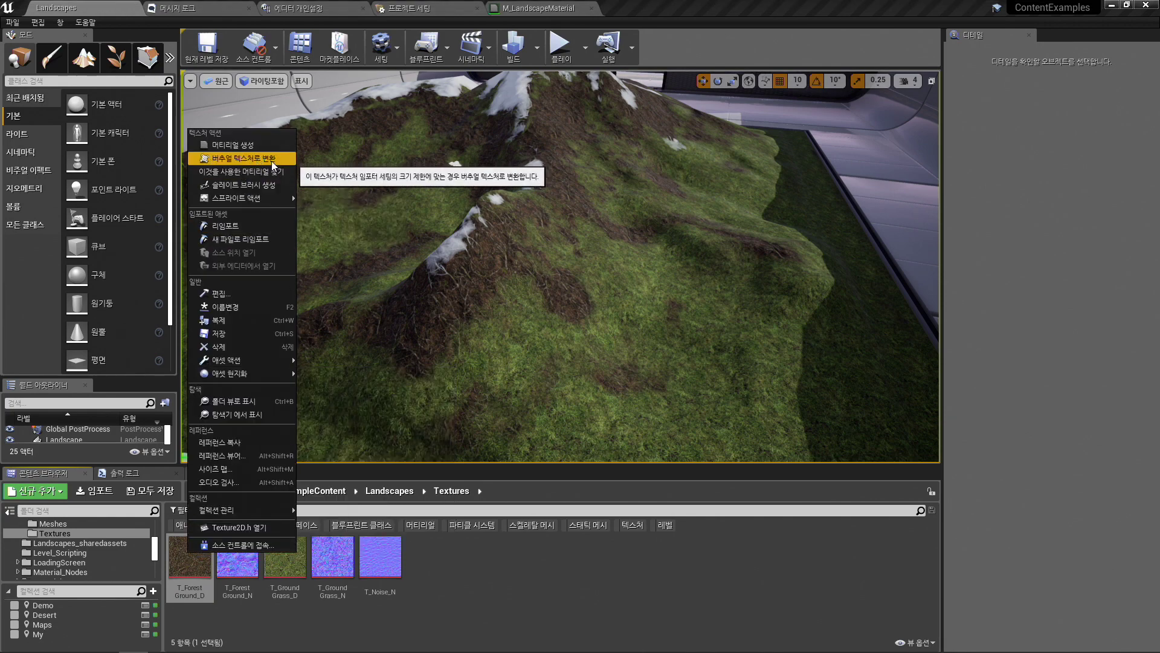
click(256, 159)
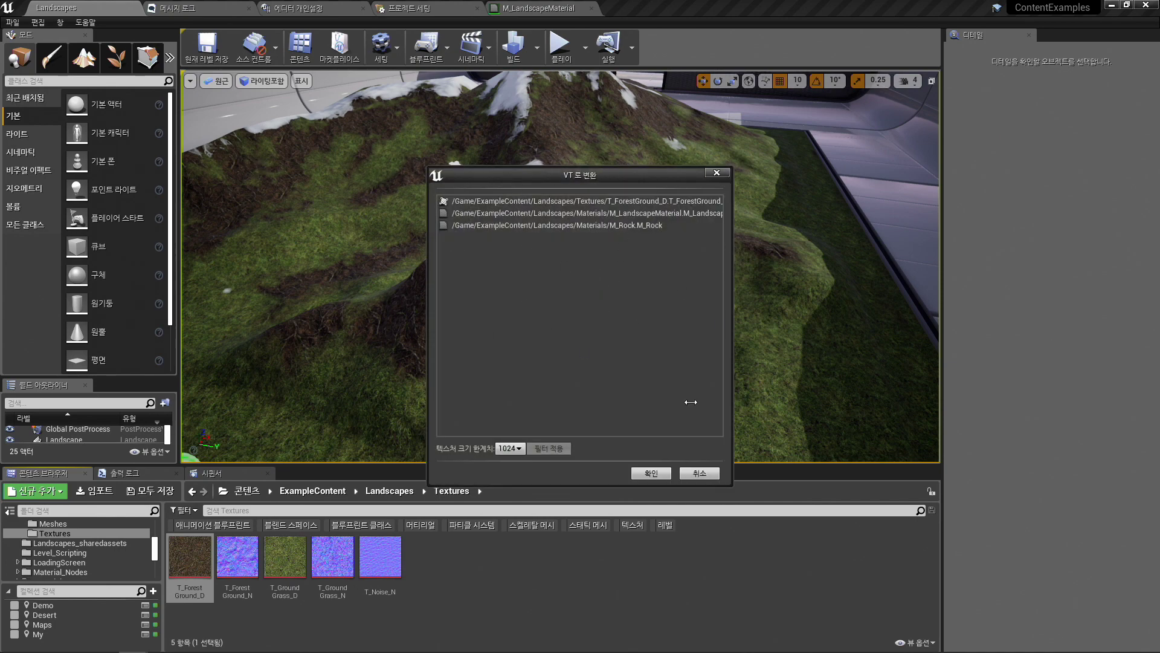
click(651, 473)
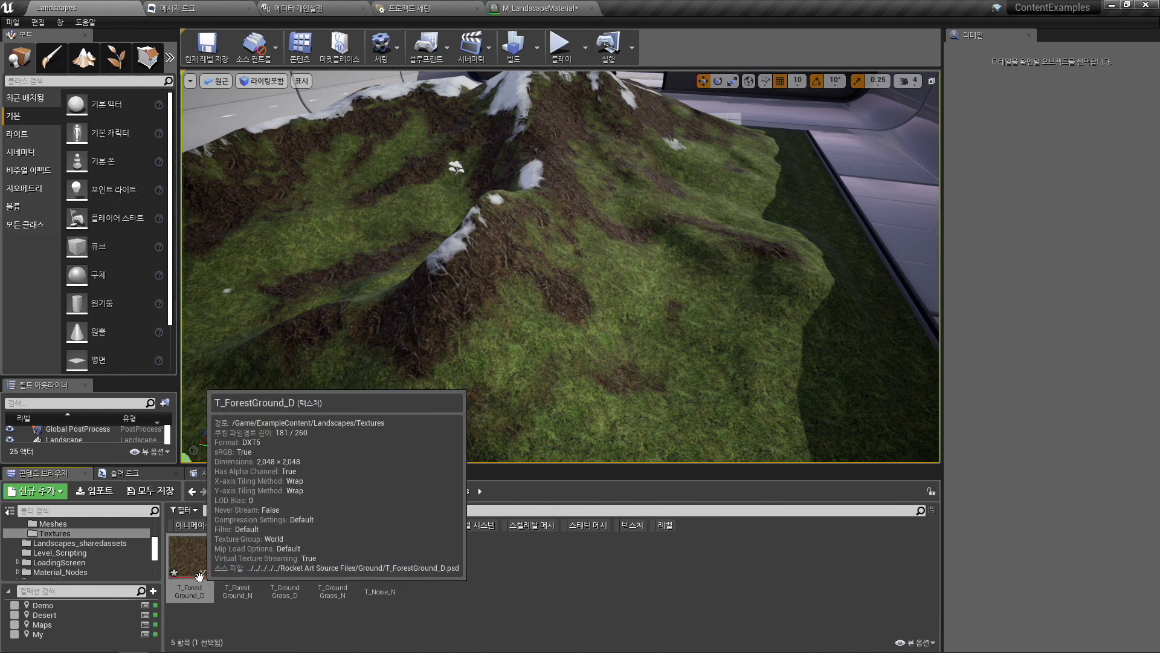
ctrl+scroll(197, 574, up, 2)
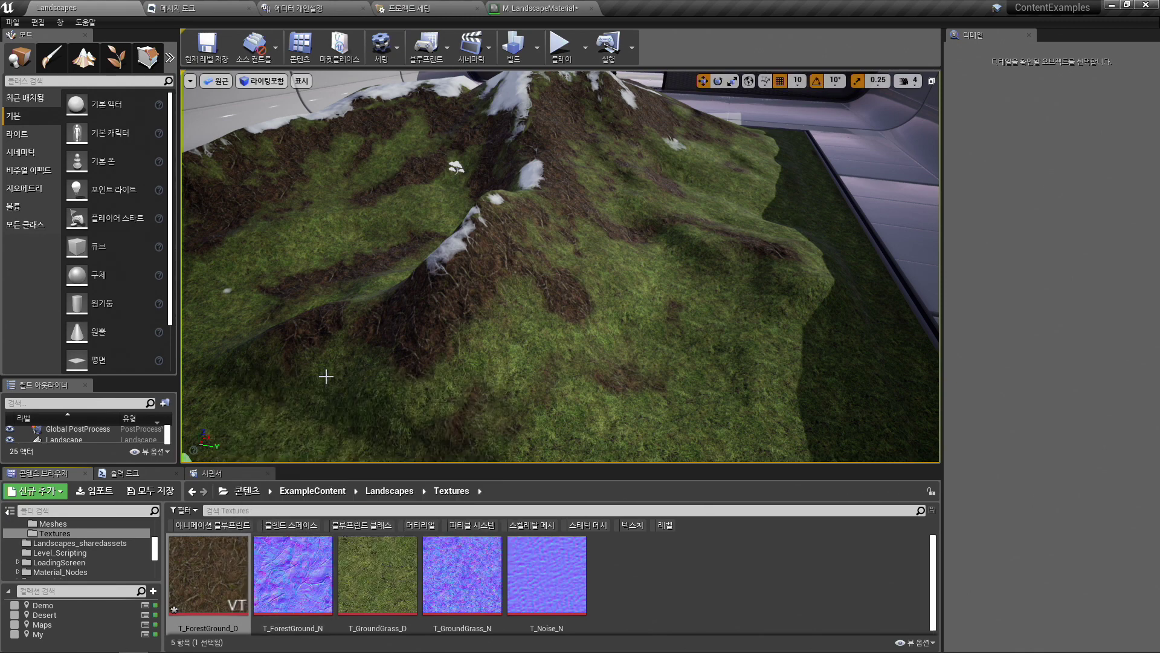
Compare the Sampler Type of the forest ground and ground grass Texture Sample nodes in M_LandscapeMaterial's BaseColor group.
click(541, 7)
scroll(453, 272, up, 3)
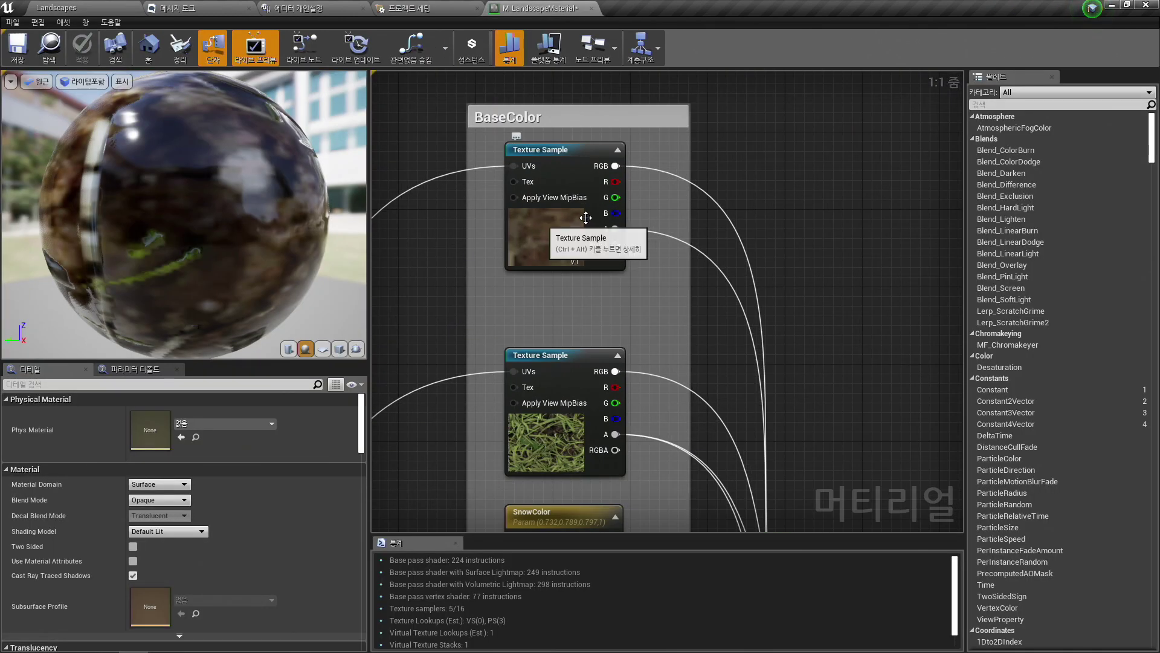
click(556, 260)
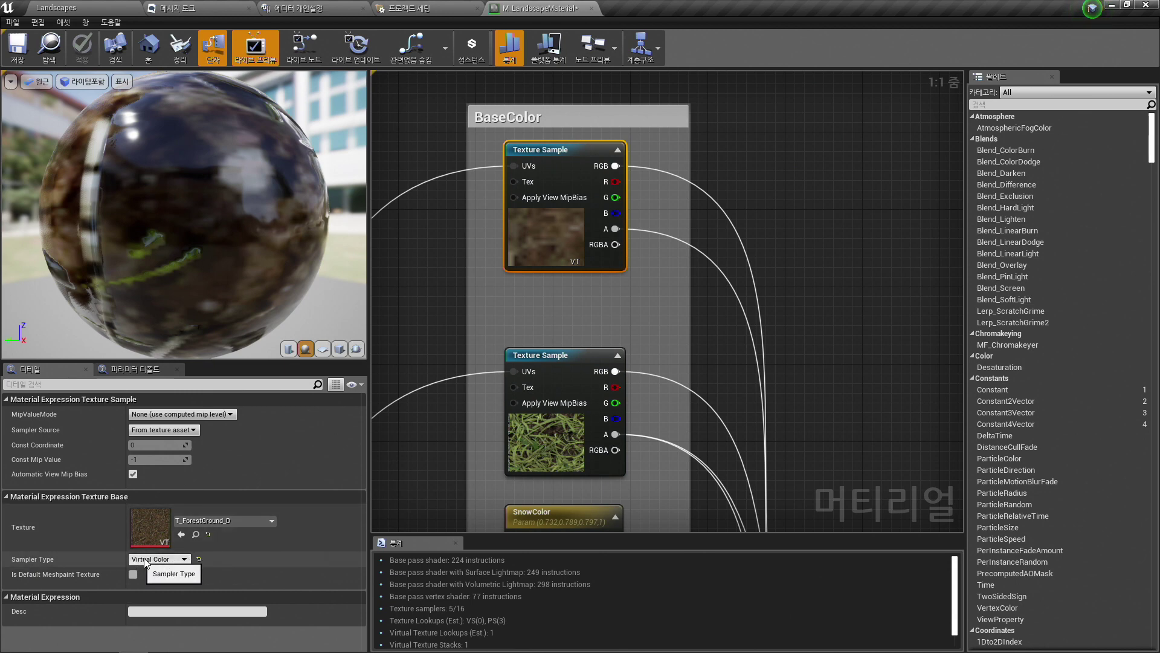
click(539, 434)
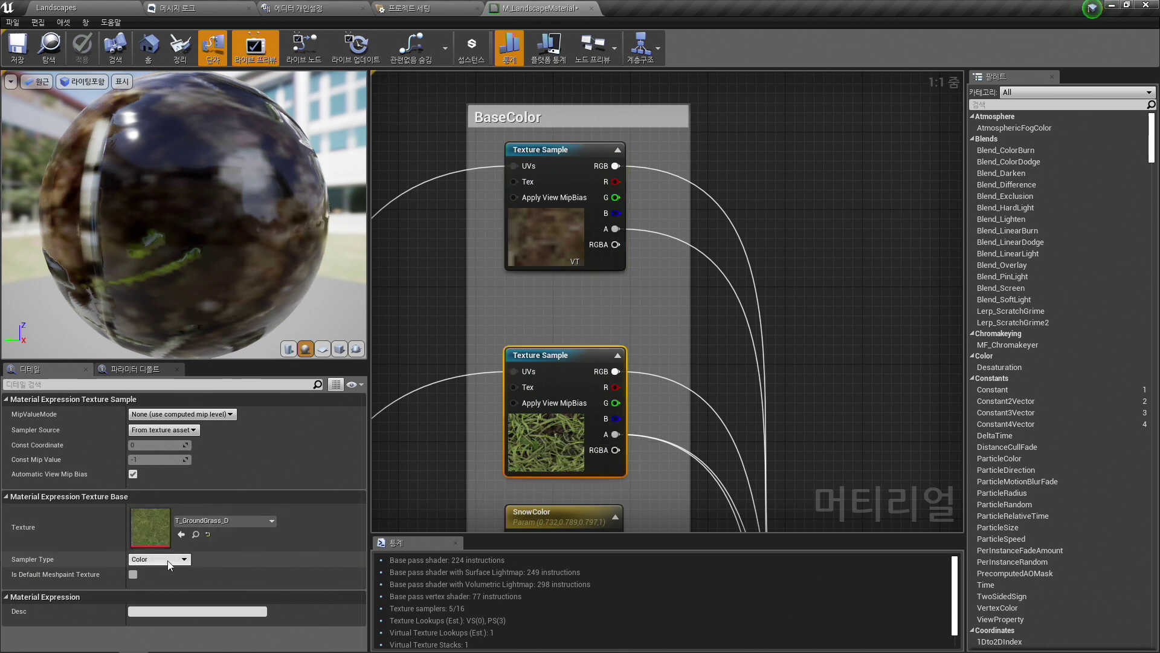
click(547, 188)
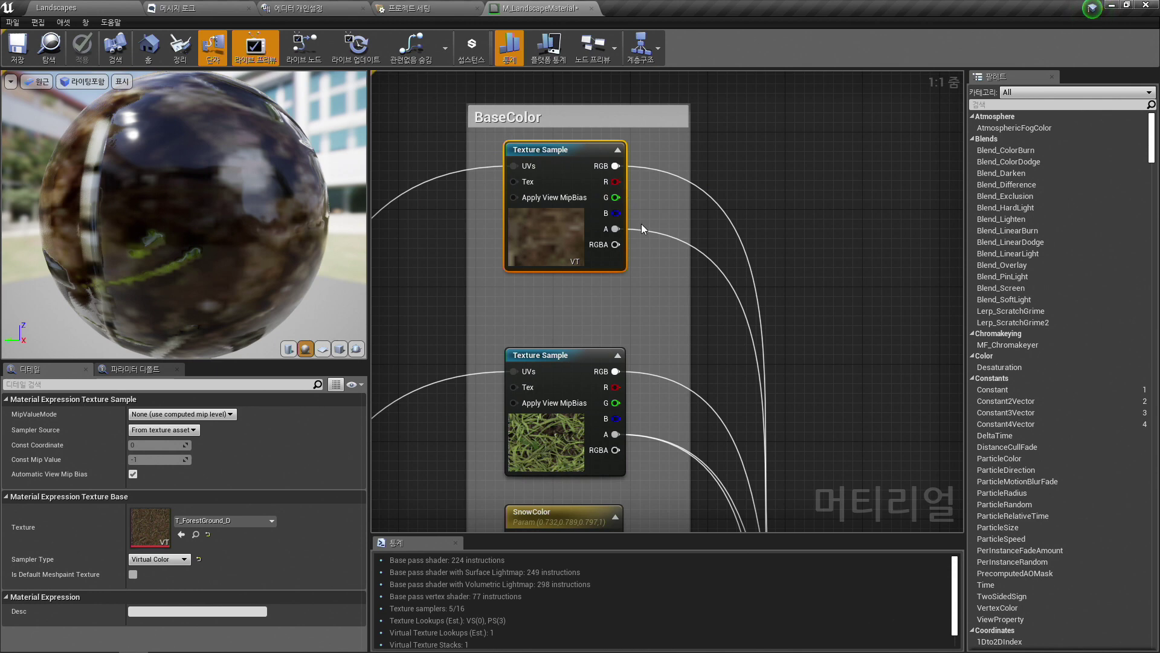
Open the T_ForestGround_D texture asset and turn off the alpha channel in its preview.
click(83, 7)
double_click(209, 574)
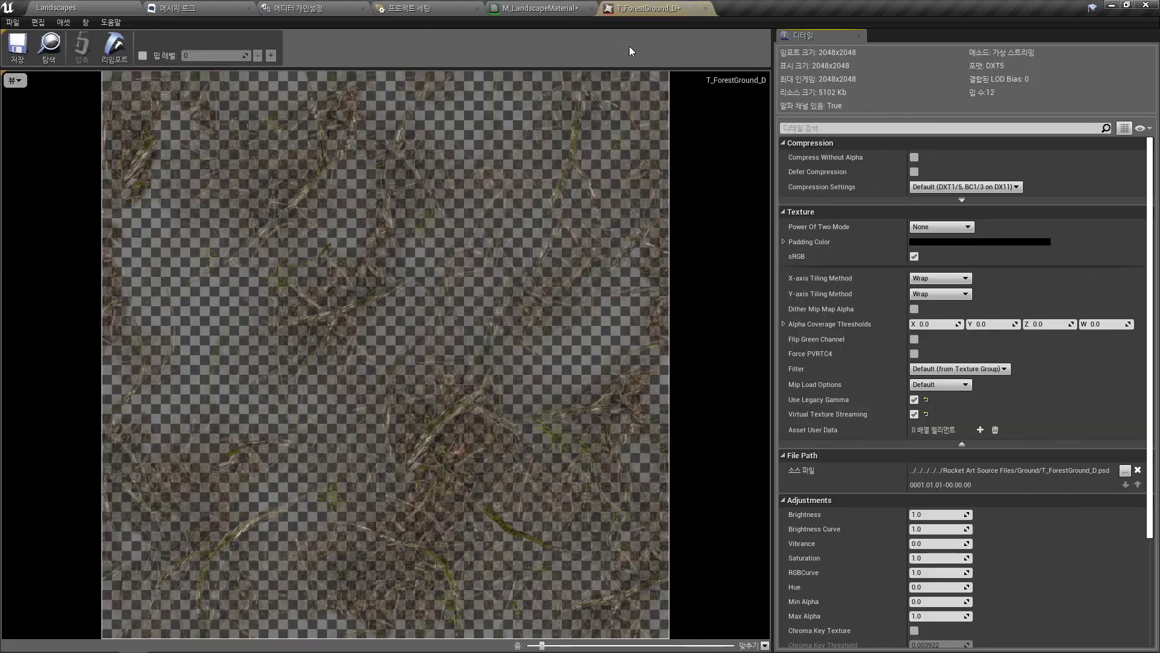
click(13, 82)
click(33, 147)
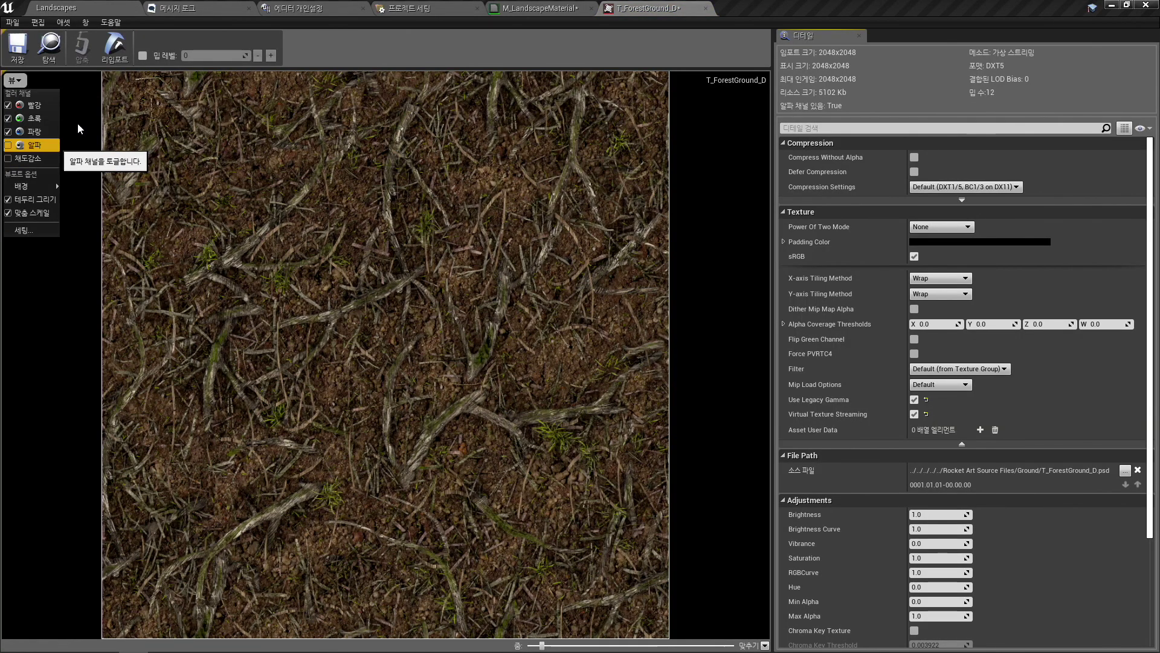
Run the console command r.VT.Borders 1 in the Landscapes level to display virtual texture tile borders.
click(84, 8)
right_drag(460, 242, 483, 233)
right_drag(530, 279, 496, 242)
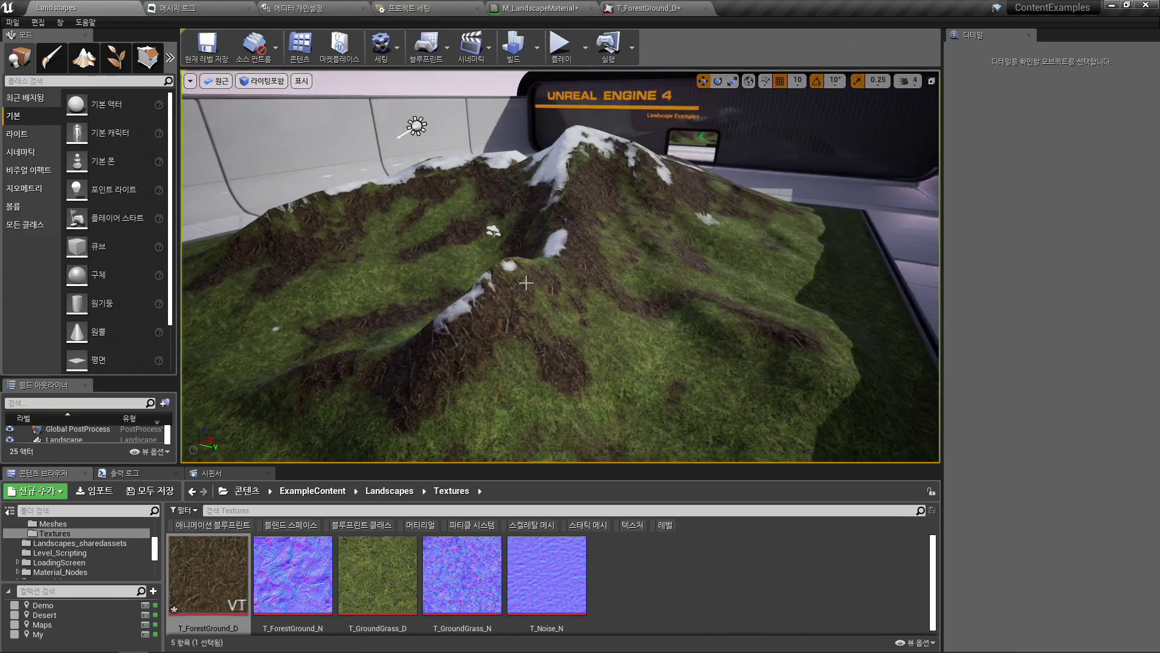
key(grave)
key(Up)
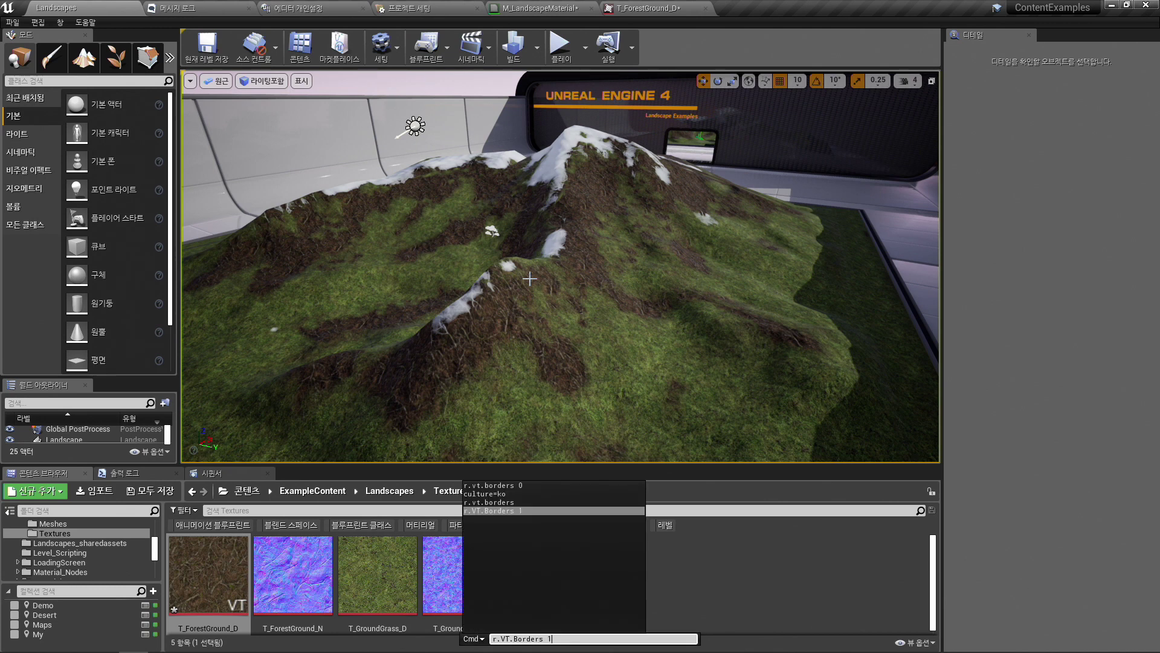
key(Return)
right_drag(570, 266, 535, 250)
Switch Virtual Texture Streaming off and on again for T_ForestGround_D, and inspect the tile borders on the landscape.
click(642, 9)
click(914, 414)
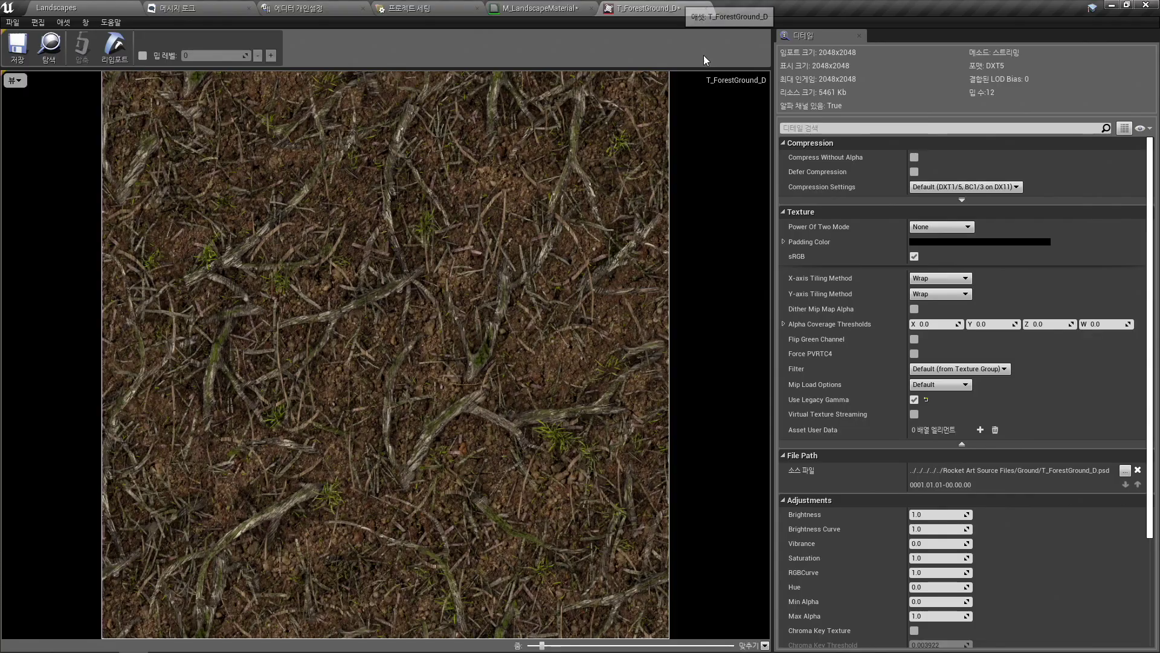
click(914, 413)
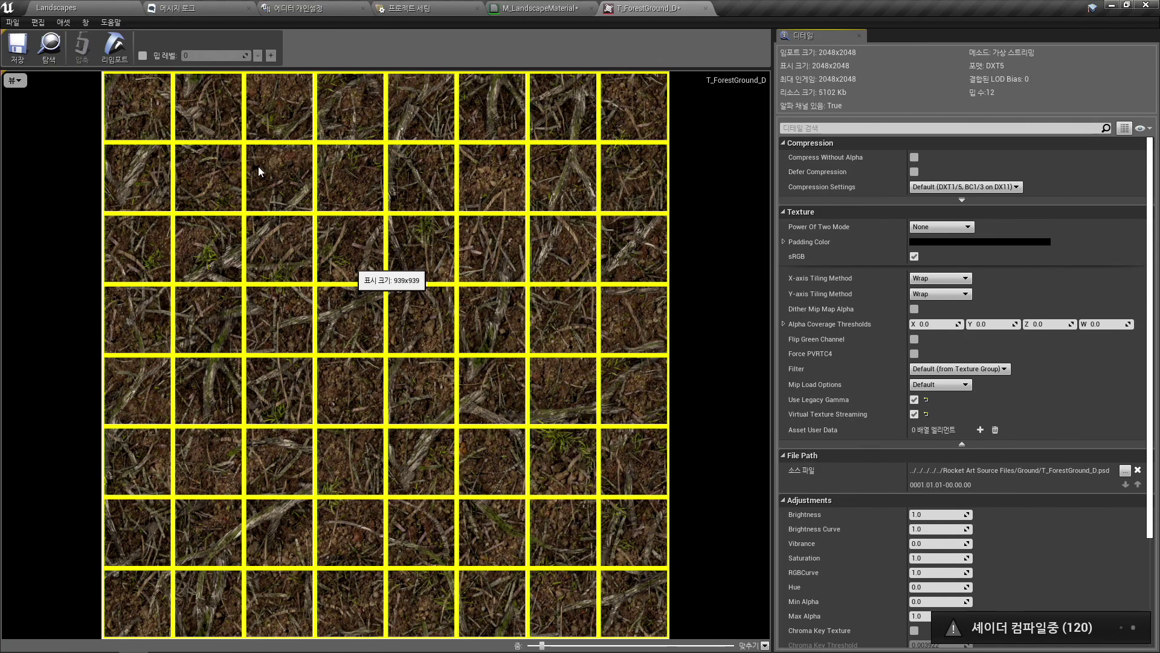
click(127, 4)
right_drag(570, 251, 583, 223)
mouse_move(410, 230)
right_down()
mouse_move(432, 237)
mouse_move(412, 240)
mouse_move(410, 229)
right_up()
mouse_move(506, 272)
right_down()
mouse_move(494, 272)
mouse_move(504, 265)
right_up()
right_drag(425, 315, 425, 315)
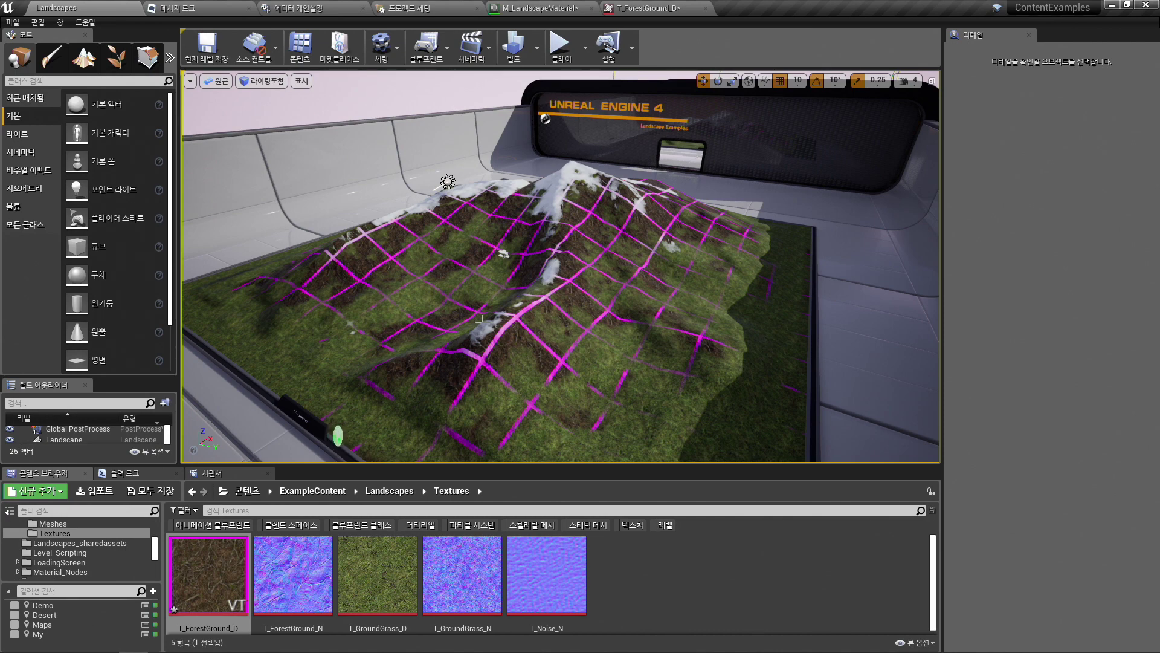
key(alt+Tab)
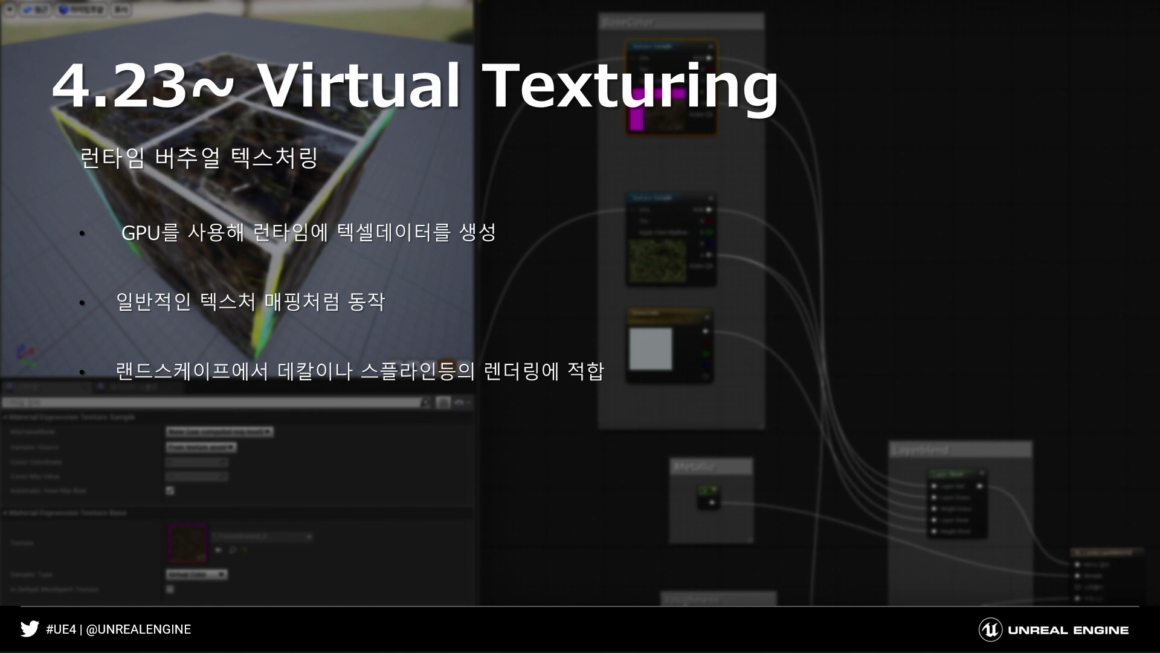
key(Right)
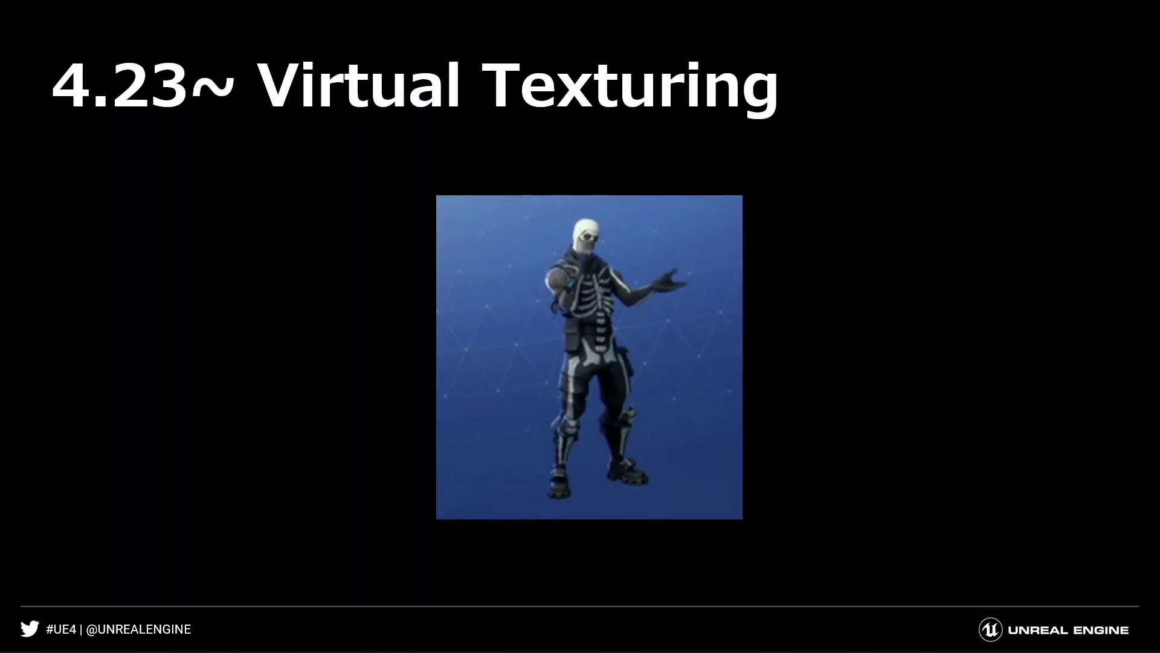
key(Right)
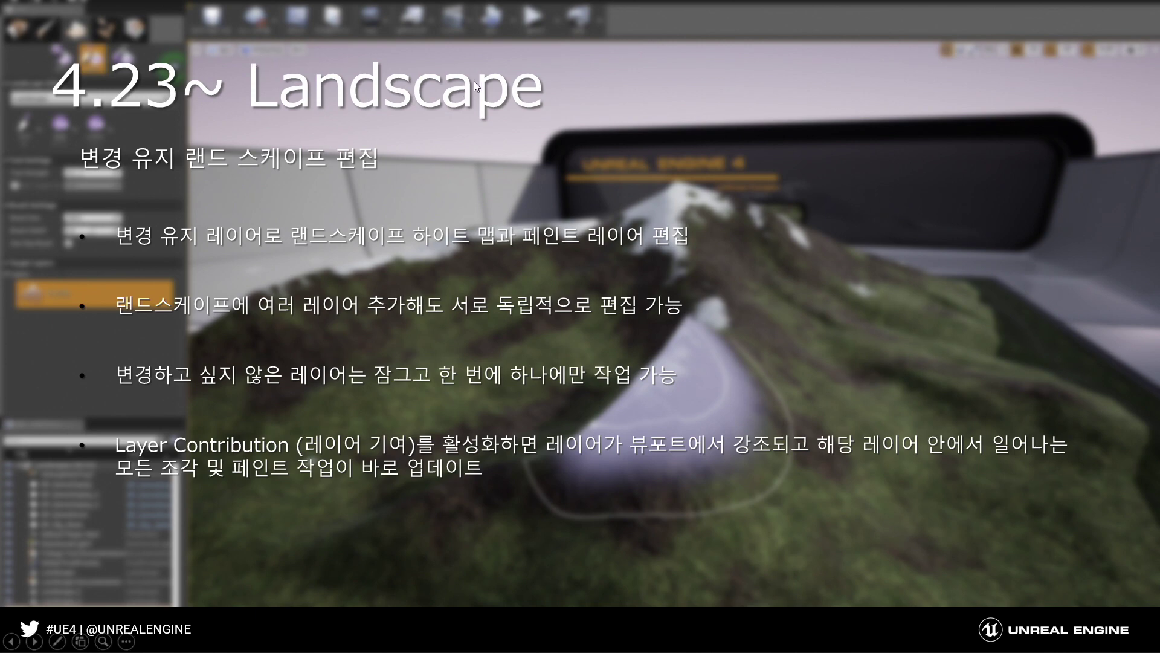
key(alt+Tab)
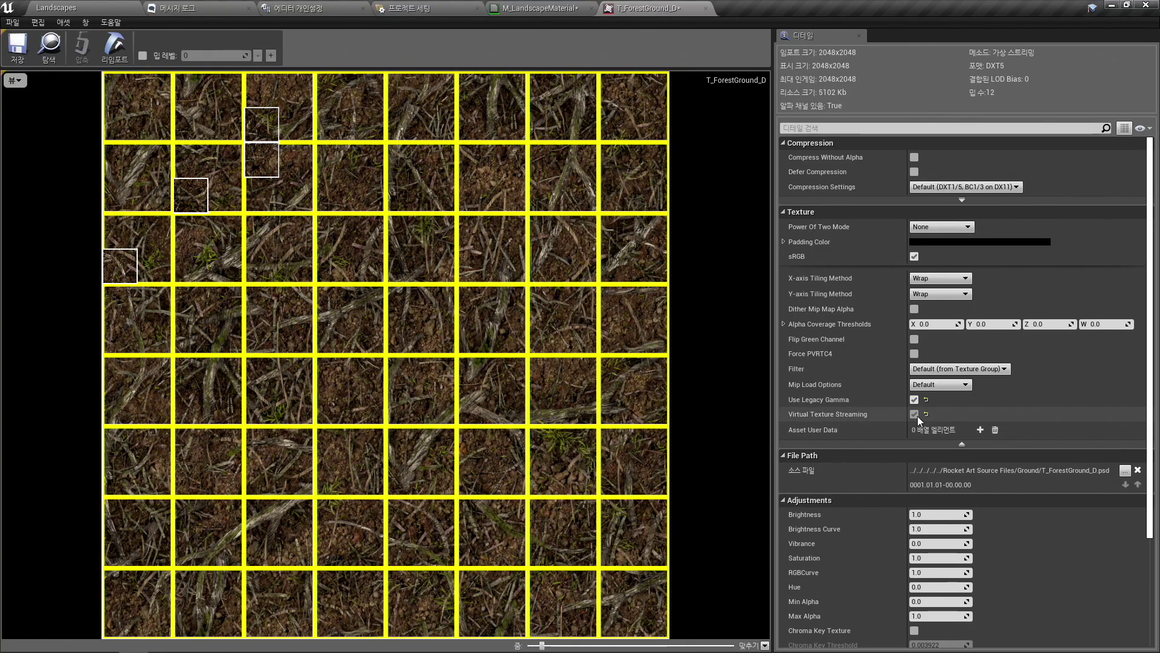
Disable Virtual Texture Streaming for T_ForestGround_D and return to the Landscapes level.
click(914, 415)
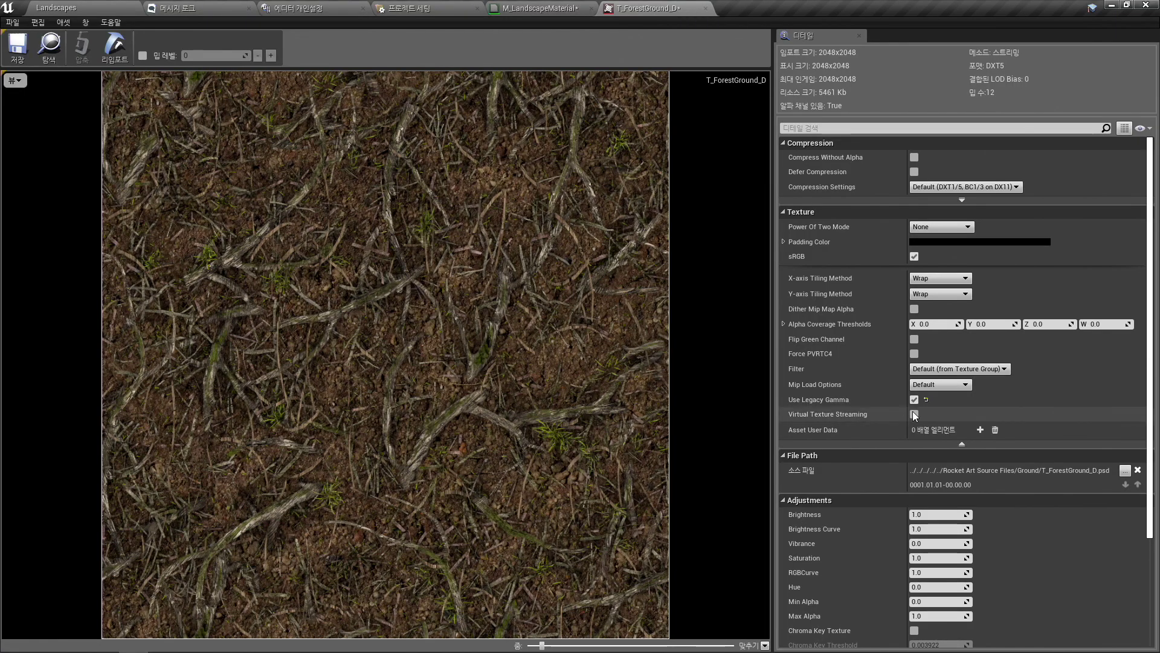
click(56, 7)
right_drag(423, 266, 469, 270)
mouse_move(180, 122)
mouse_down()
mouse_move(233, 119)
mouse_move(171, 119)
mouse_move(180, 117)
mouse_up()
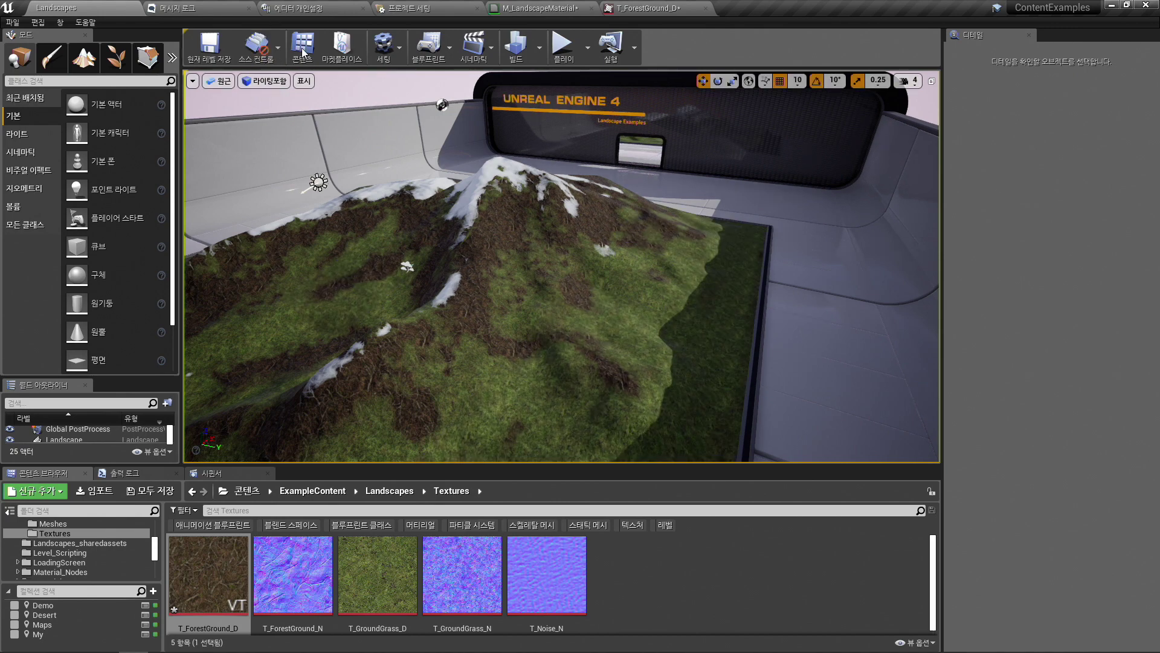
Enable the experimental Landscape Layer System in the editor preferences and return to the Landscapes level.
click(338, 8)
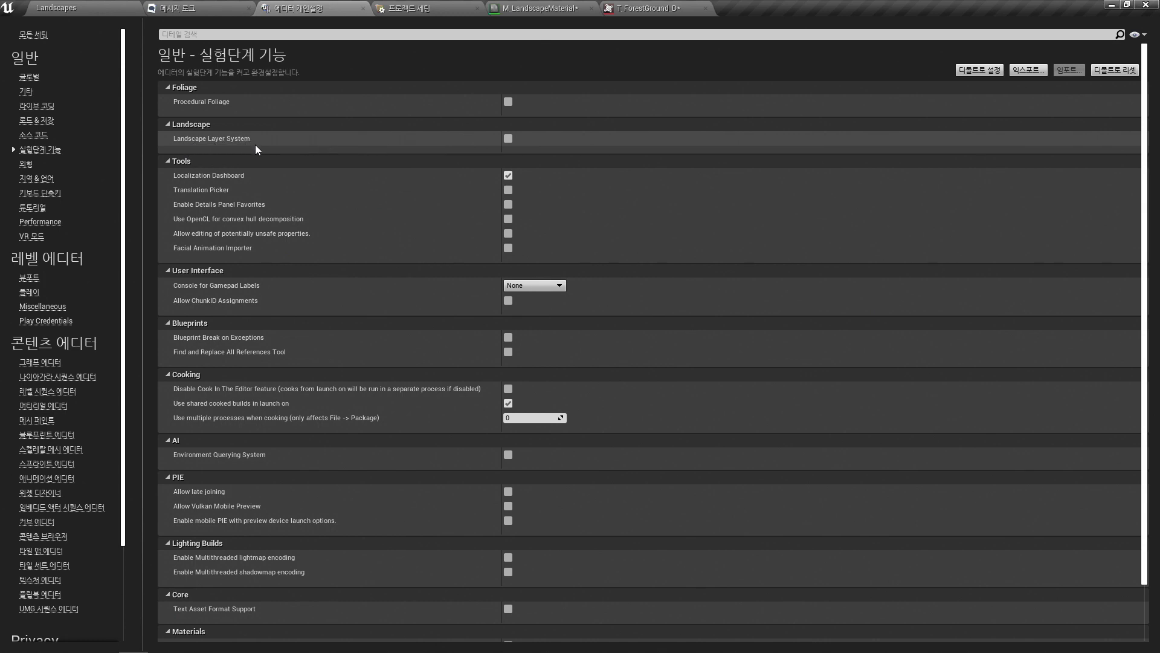
click(508, 138)
click(77, 6)
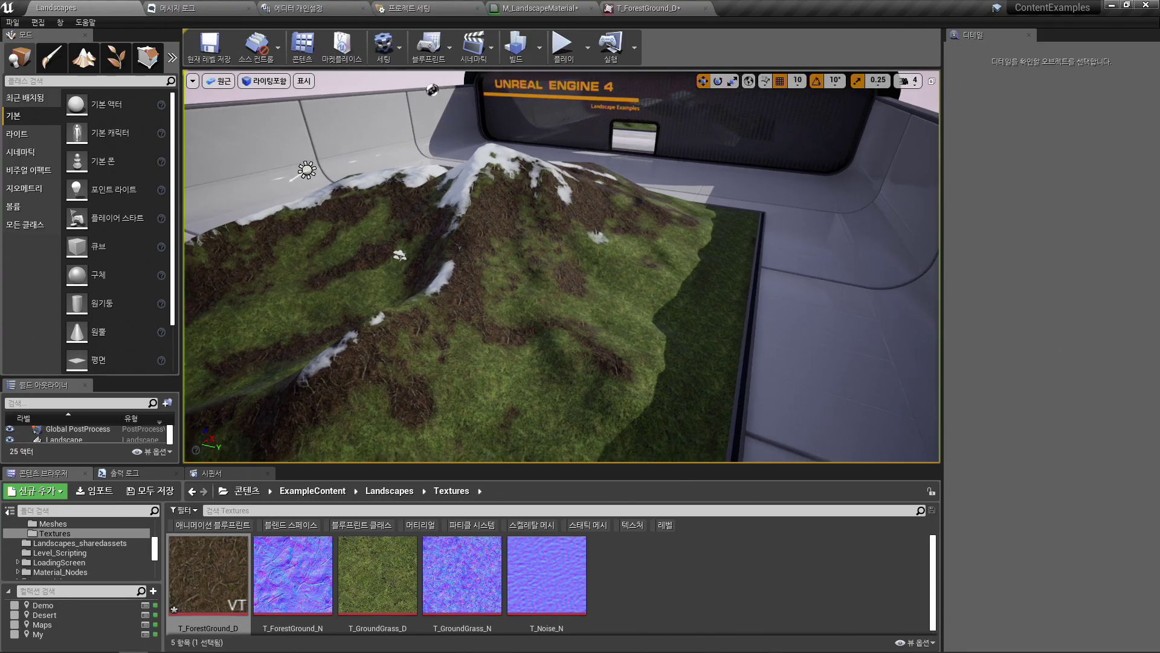
Enter landscape sculpting mode, choose Landscape as the terrain to edit, and enlarge the tool settings area to show its target layers.
right_drag(290, 237, 285, 238)
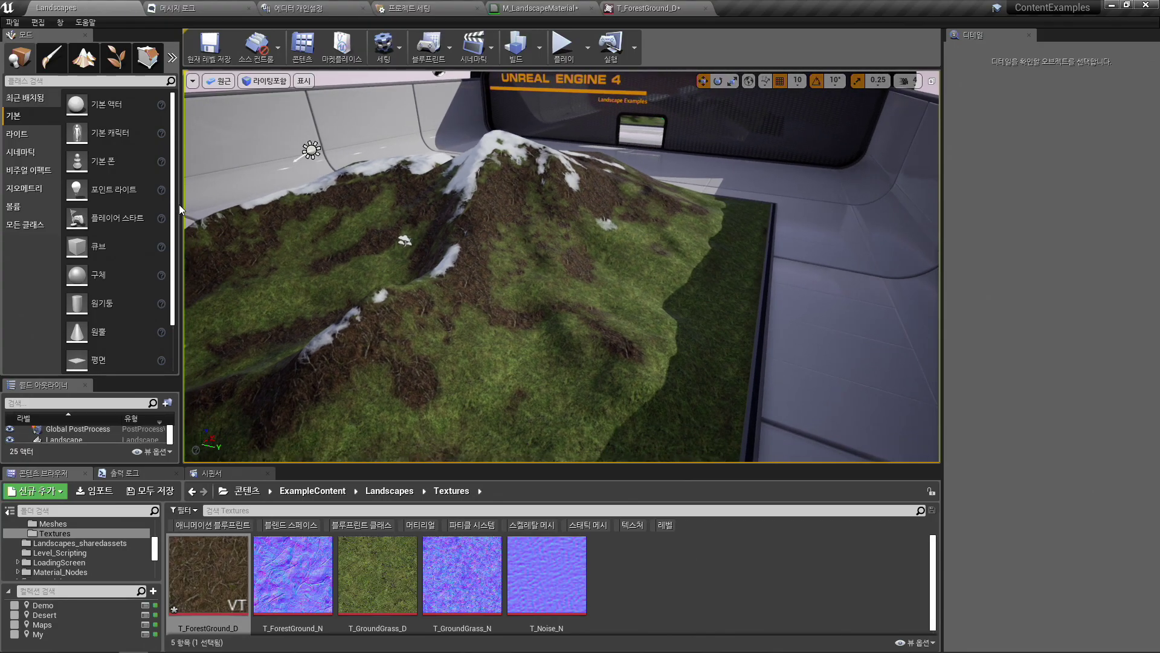
click(83, 67)
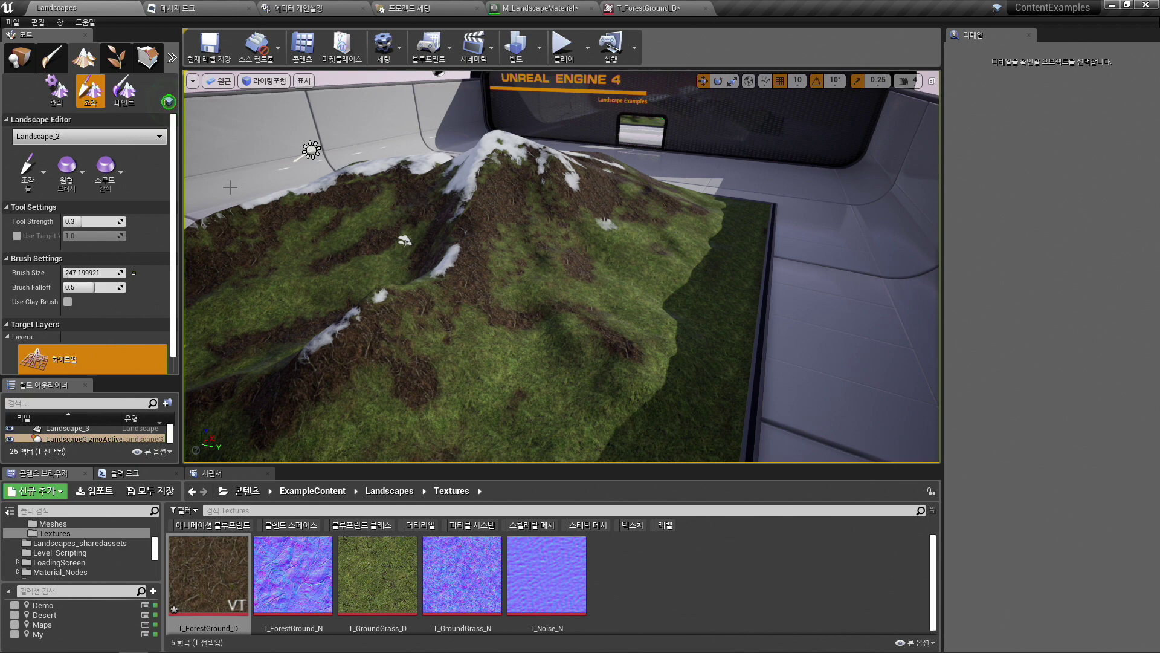
click(110, 136)
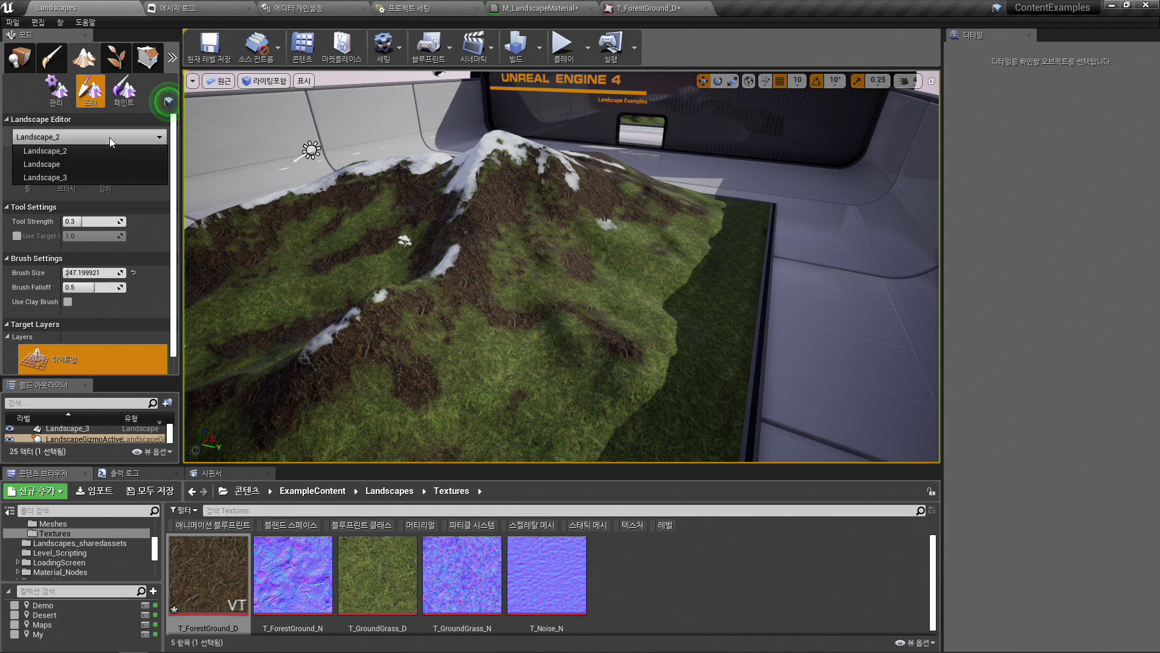
click(82, 168)
right_drag(406, 239, 405, 244)
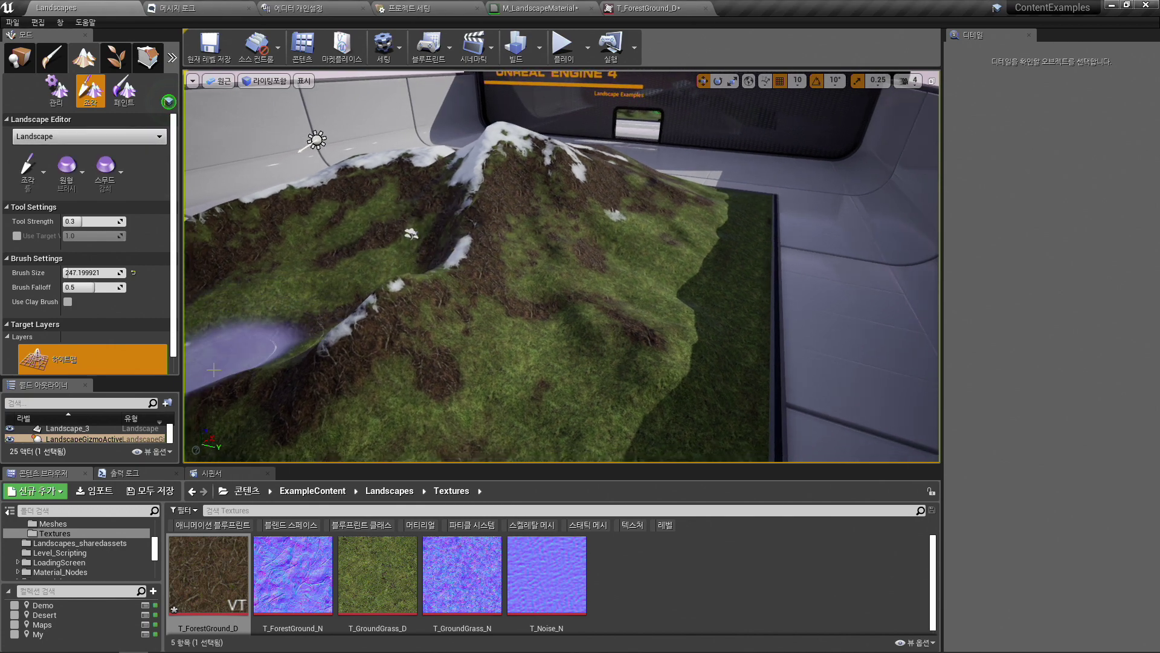
drag(154, 377, 154, 404)
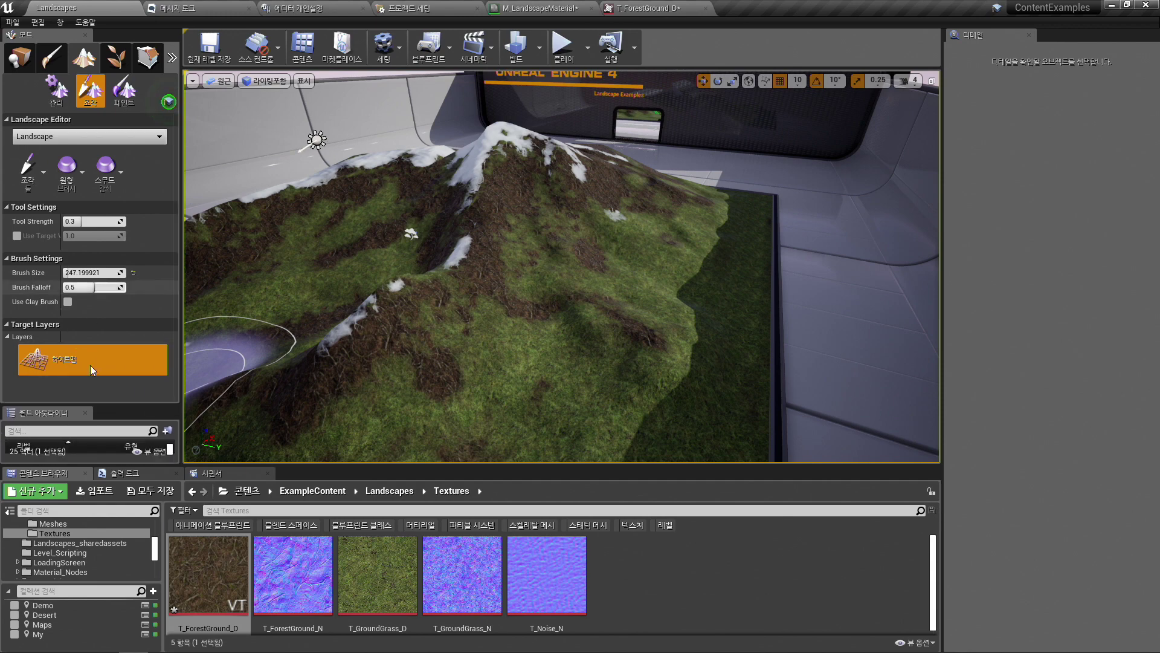
Return to placement mode, select the mountain landscape actor and enable its experimental layer system, accepting the confirmation.
click(20, 57)
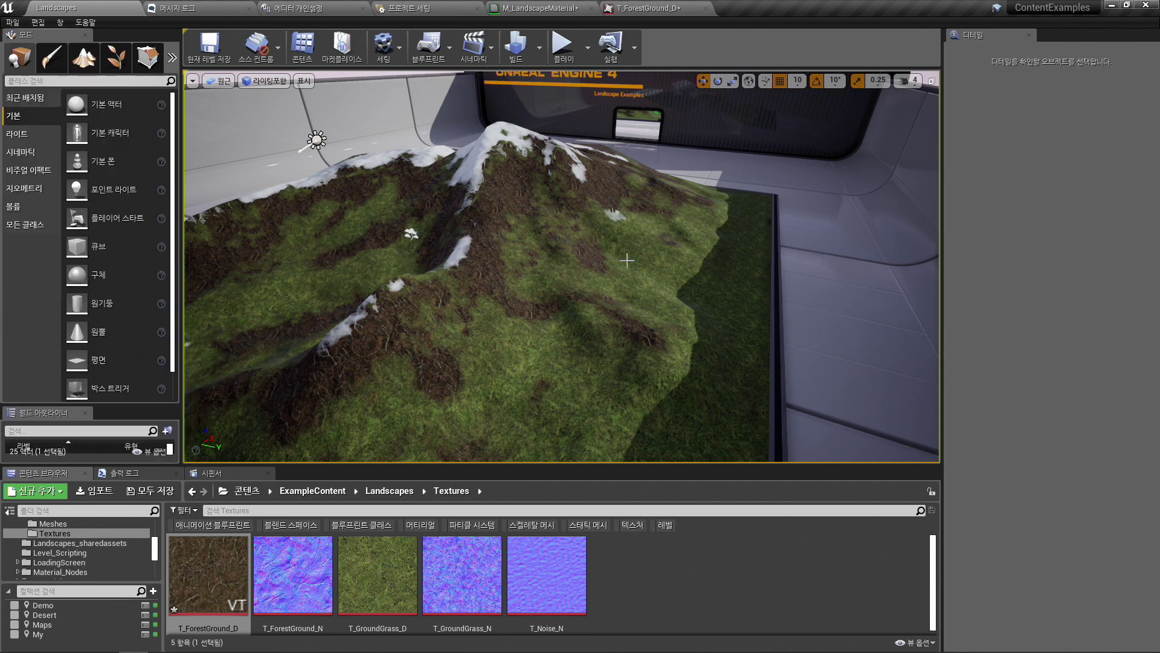
click(523, 220)
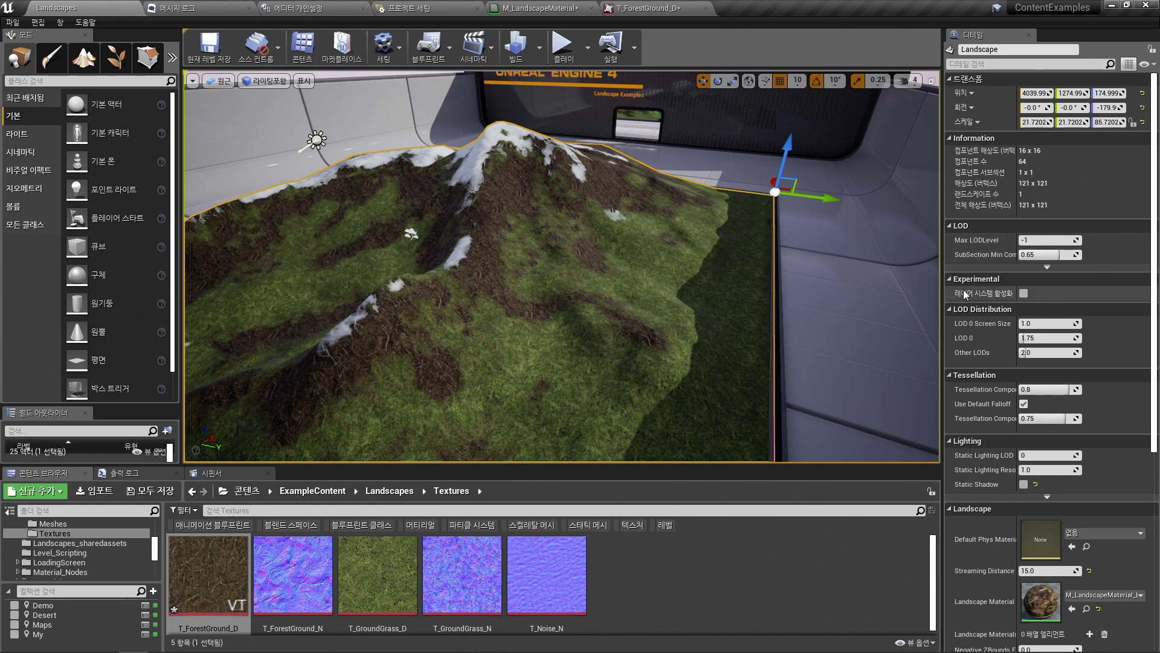
click(1023, 294)
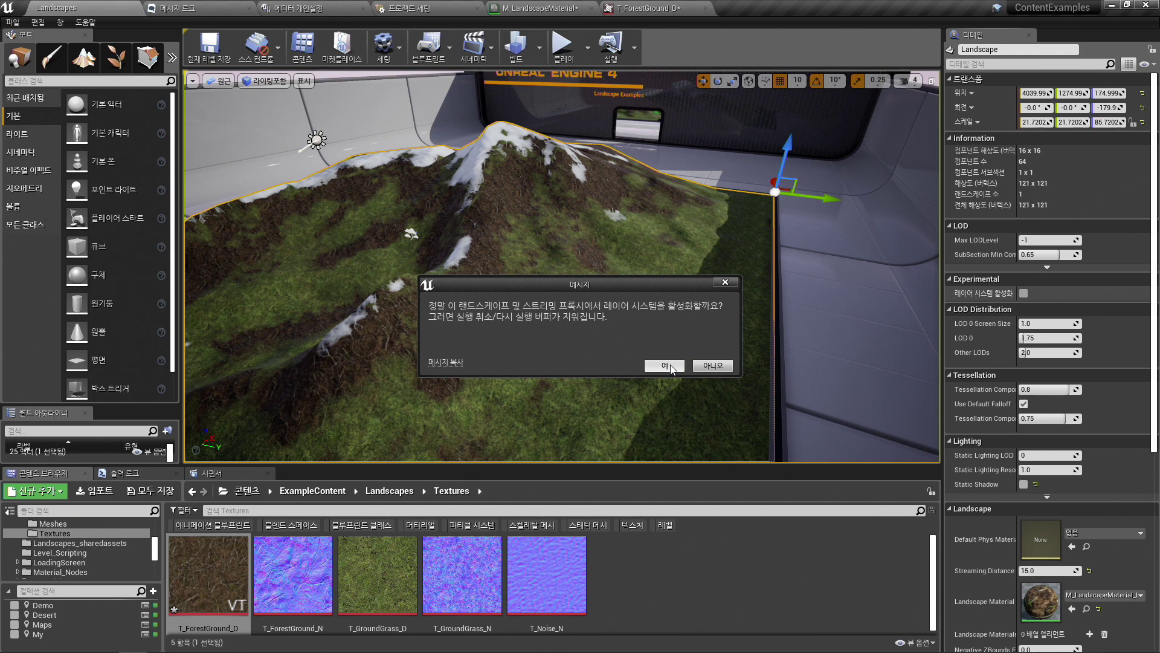
click(665, 369)
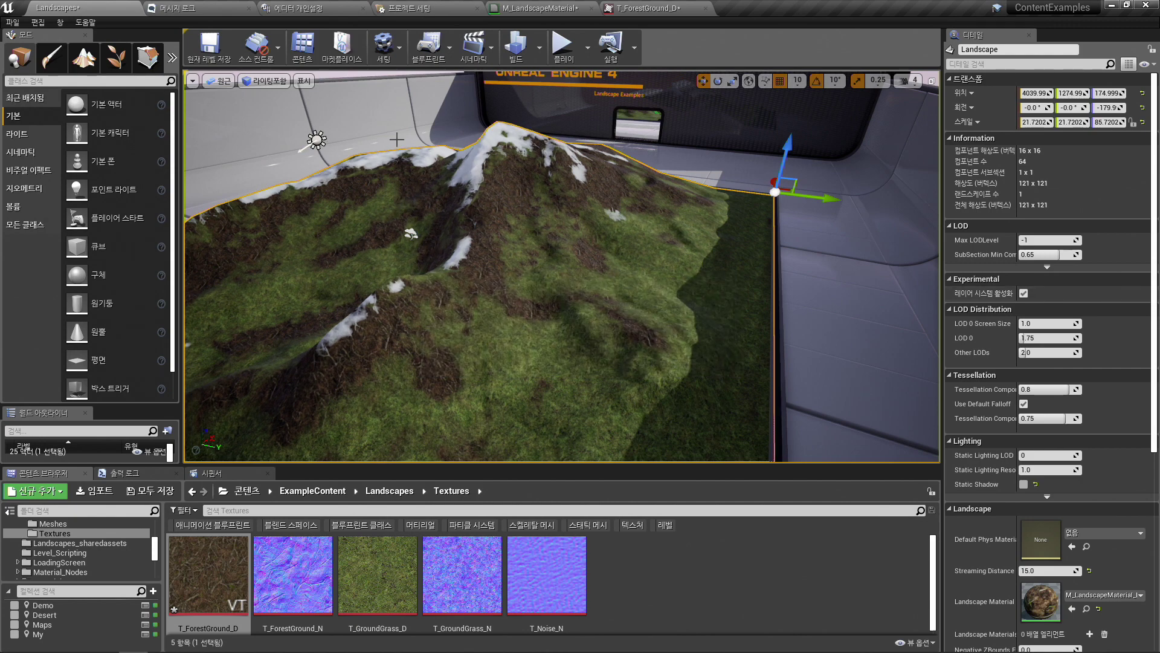
Enter landscape sculpting mode for the mountain terrain to work with its layer system.
click(84, 58)
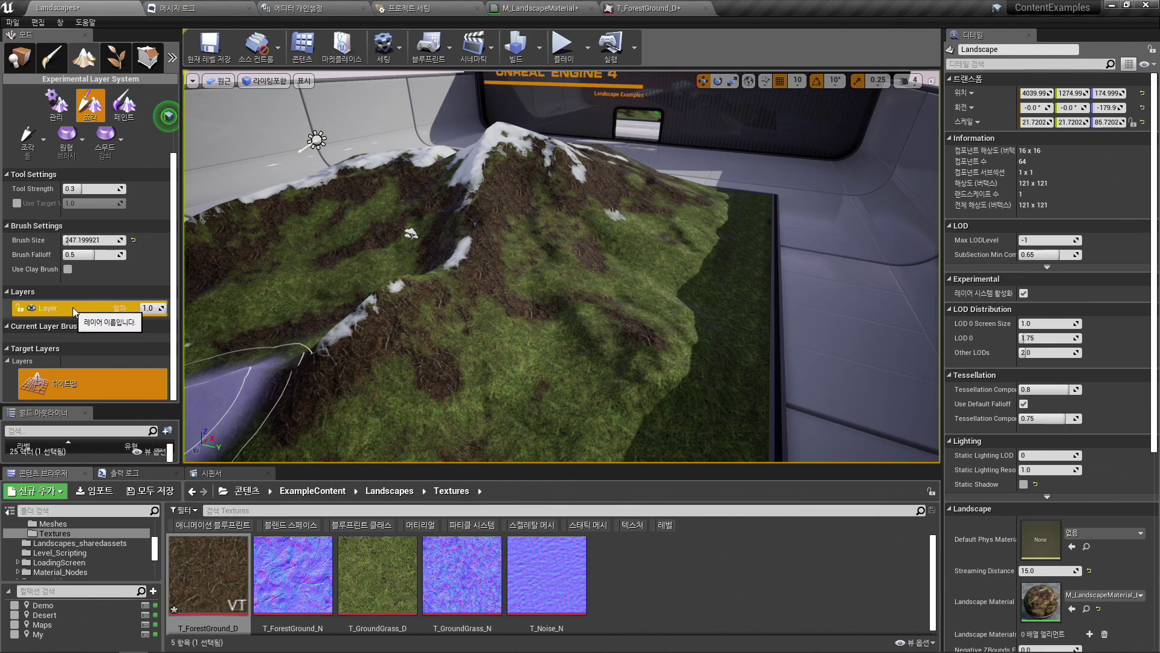
key(alt+Tab)
click(567, 309)
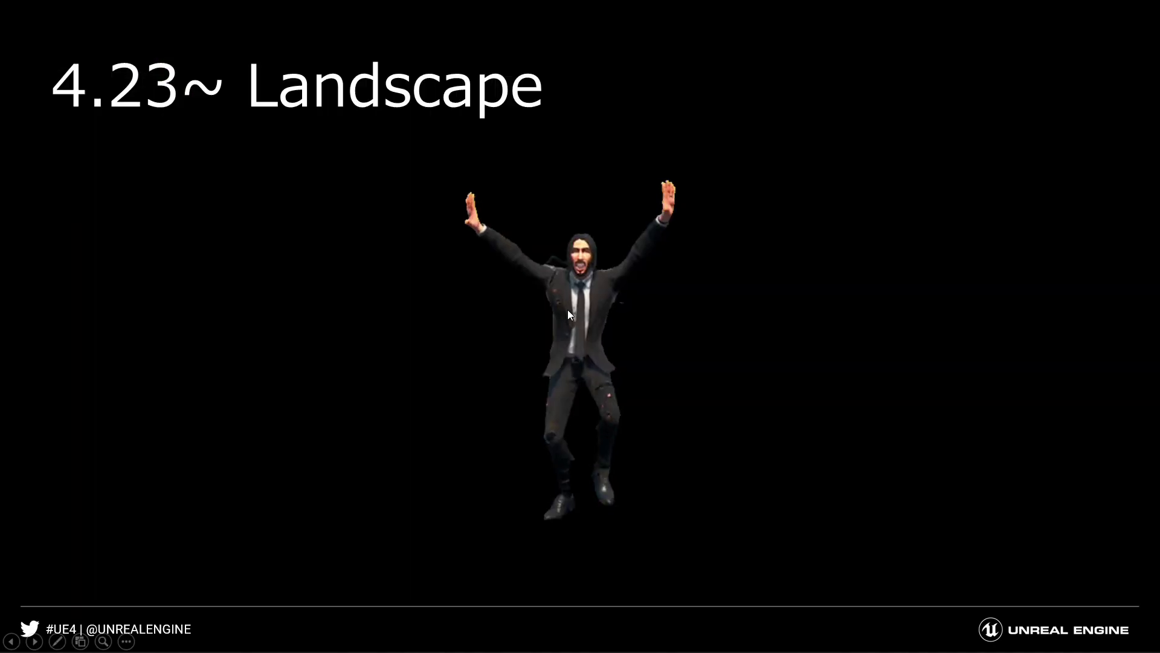
click(567, 310)
key(Left)
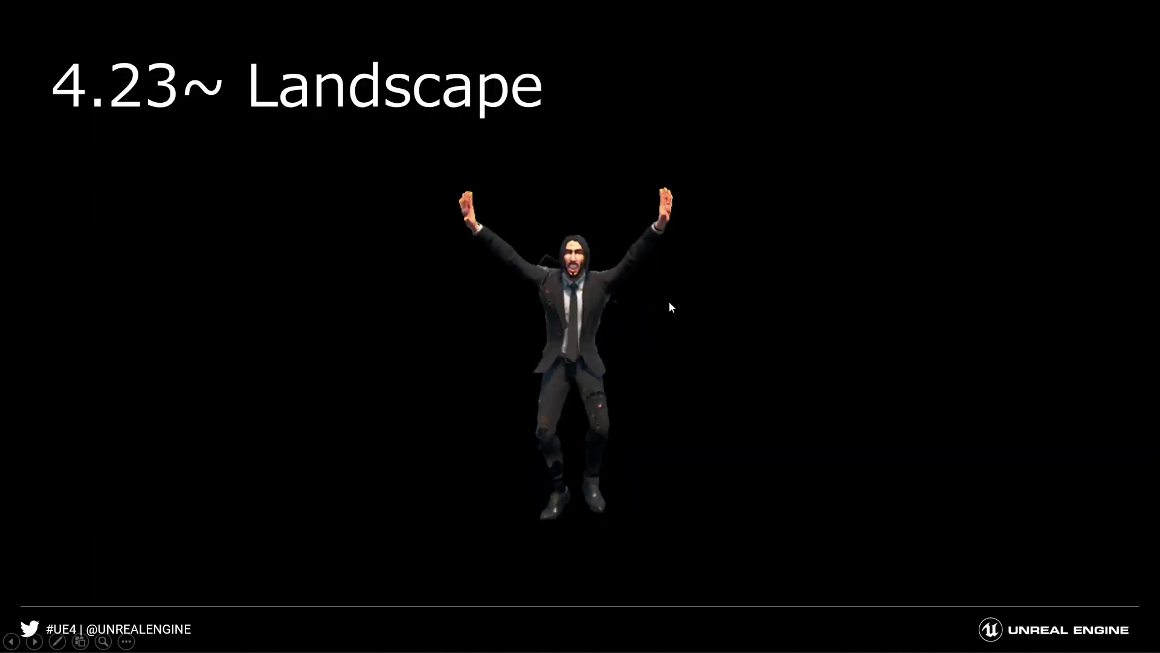
key(Right)
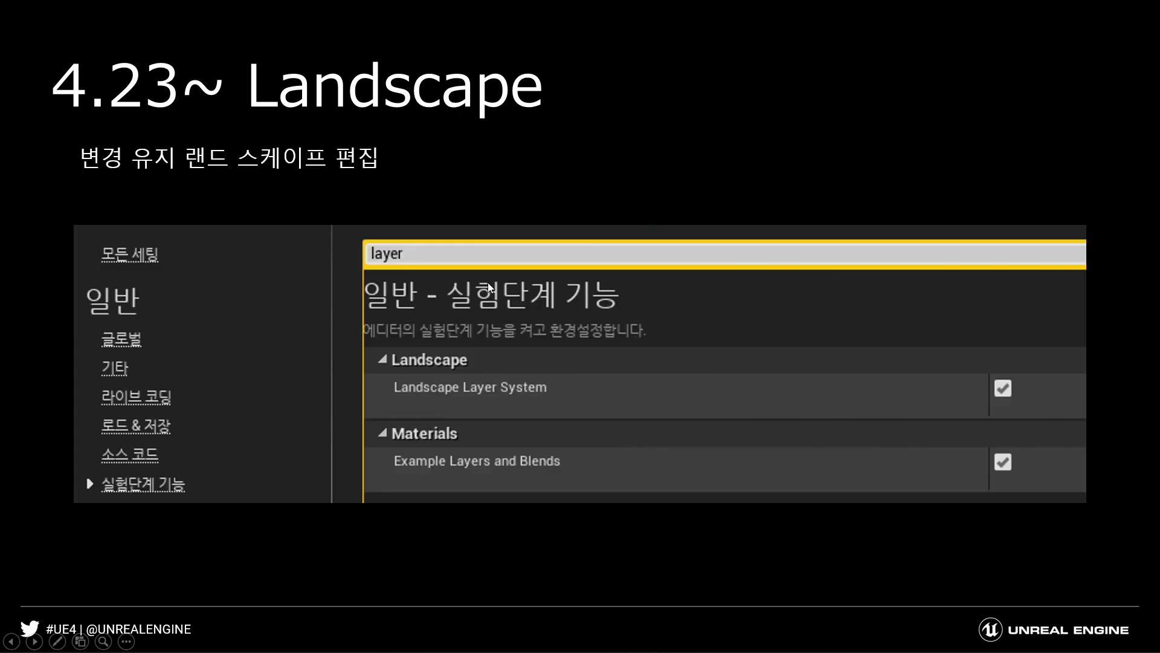
key(Right)
key(Right)
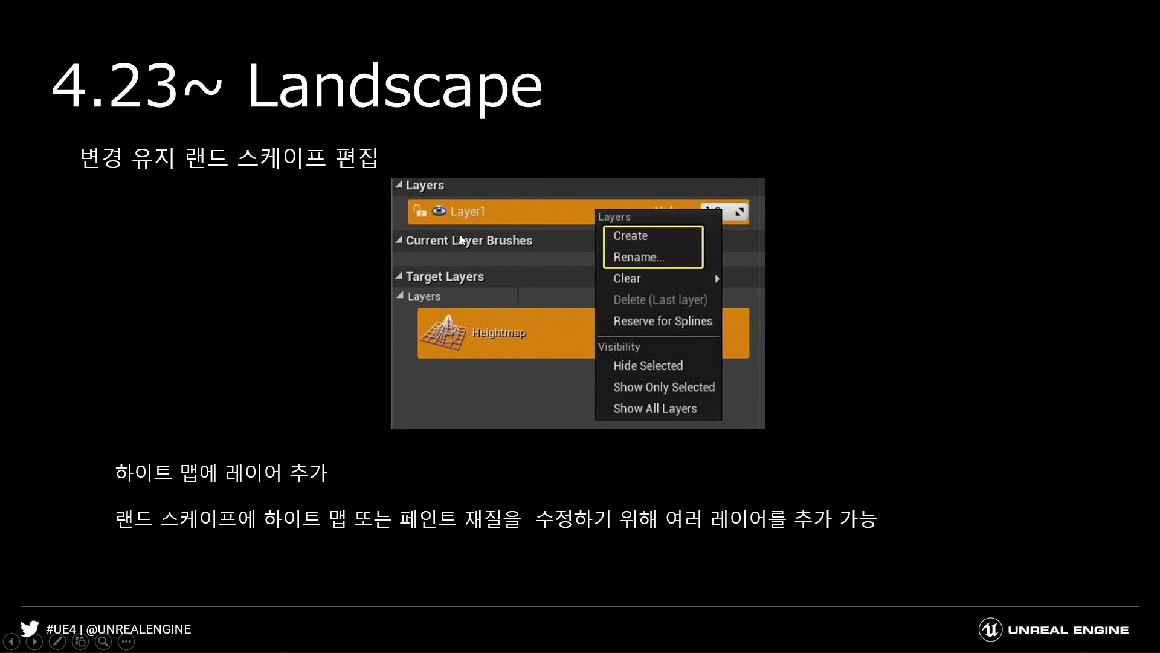
key(Right)
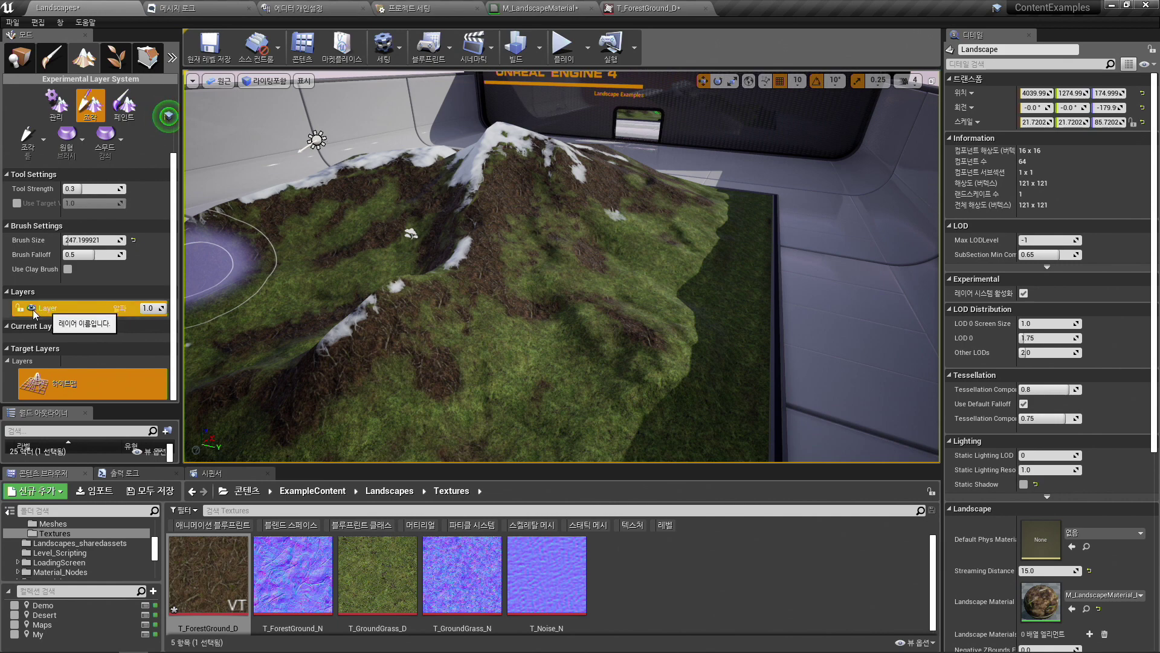
Create a second landscape layer above the base layer and make it the active one.
right_click(65, 309)
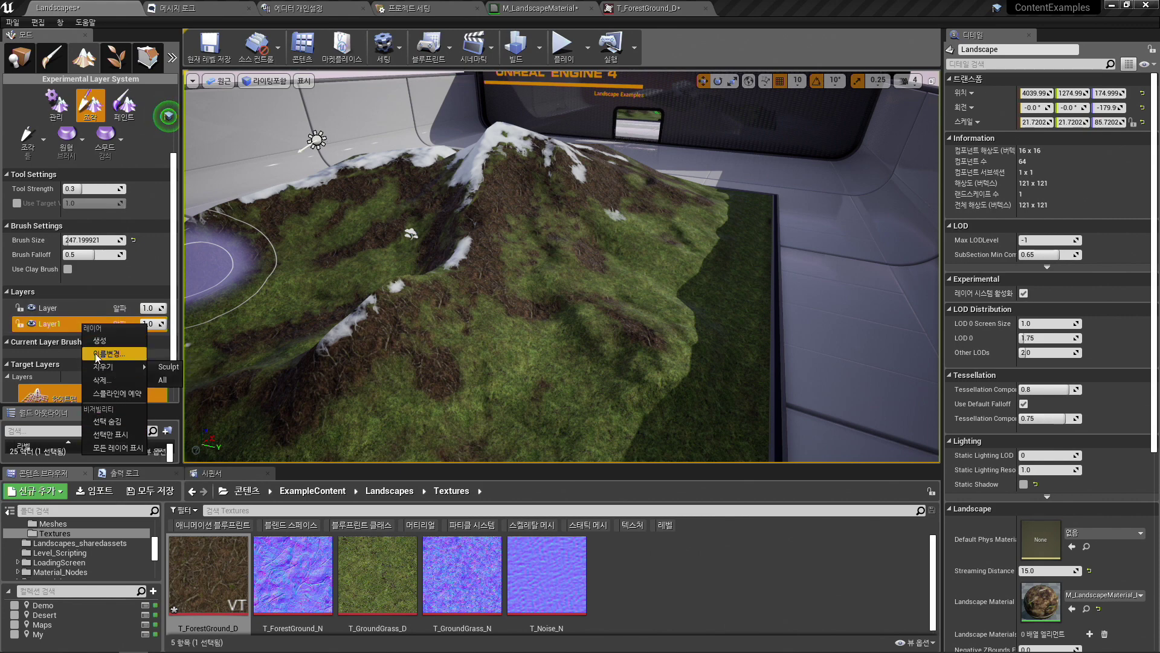
click(59, 325)
Reduce the brush size to 129 and sculpt the mountain's front slope below the snowy ridge on Layer1.
mouse_move(484, 263)
right_down()
mouse_move(432, 291)
mouse_move(484, 264)
right_up()
key(bracketleft)
key(bracketleft)
key(bracketleft)
key(bracketleft)
key(bracketleft)
key(bracketleft)
key(bracketleft)
key(bracketleft)
key(bracketleft)
key(bracketleft)
key(bracketleft)
key(bracketleft)
key(bracketleft)
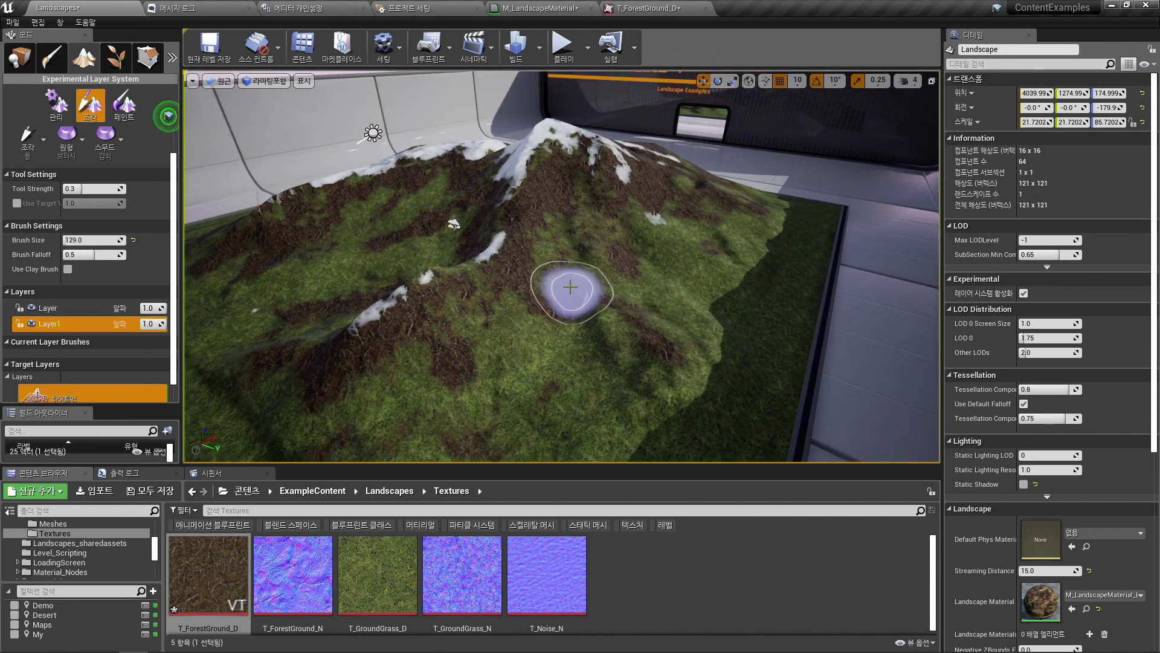
mouse_move(577, 290)
mouse_down()
mouse_move(529, 270)
mouse_move(634, 297)
mouse_move(615, 269)
mouse_up()
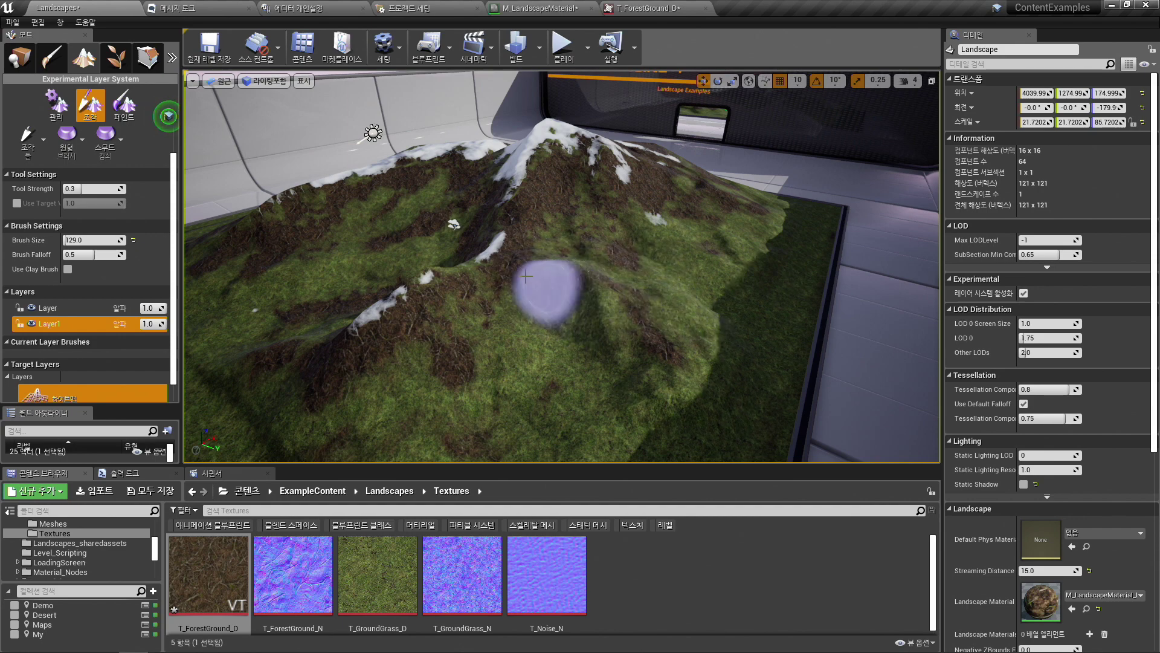
Create a third landscape layer and sculpt more of the mountain's front slope on it.
click(75, 309)
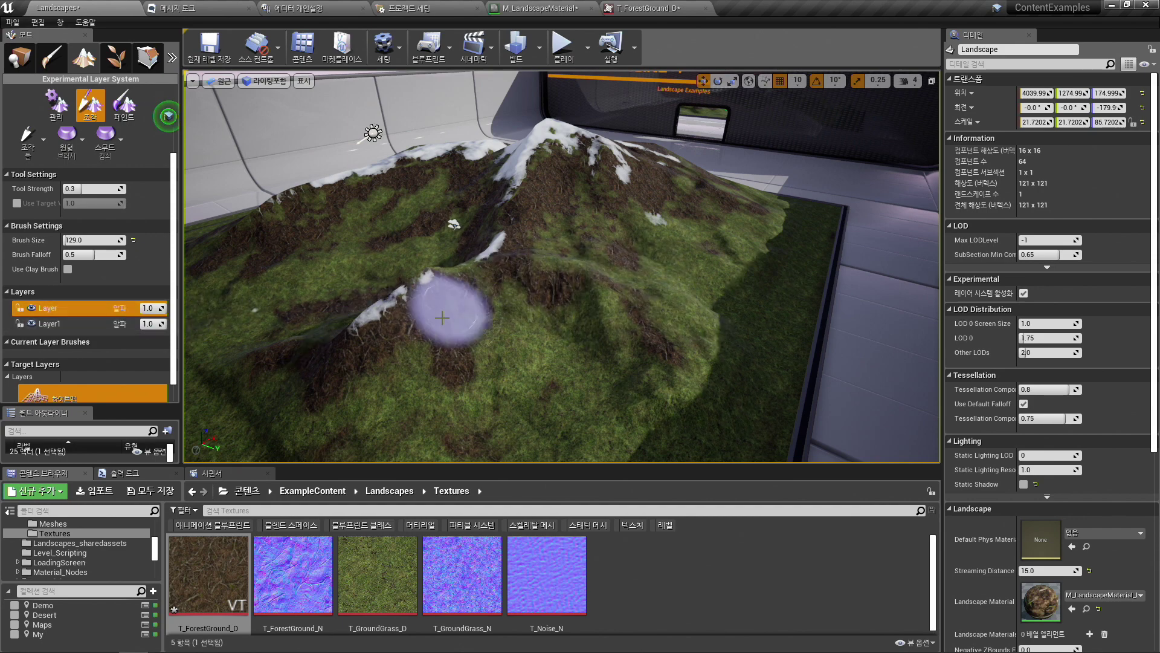
right_click(86, 323)
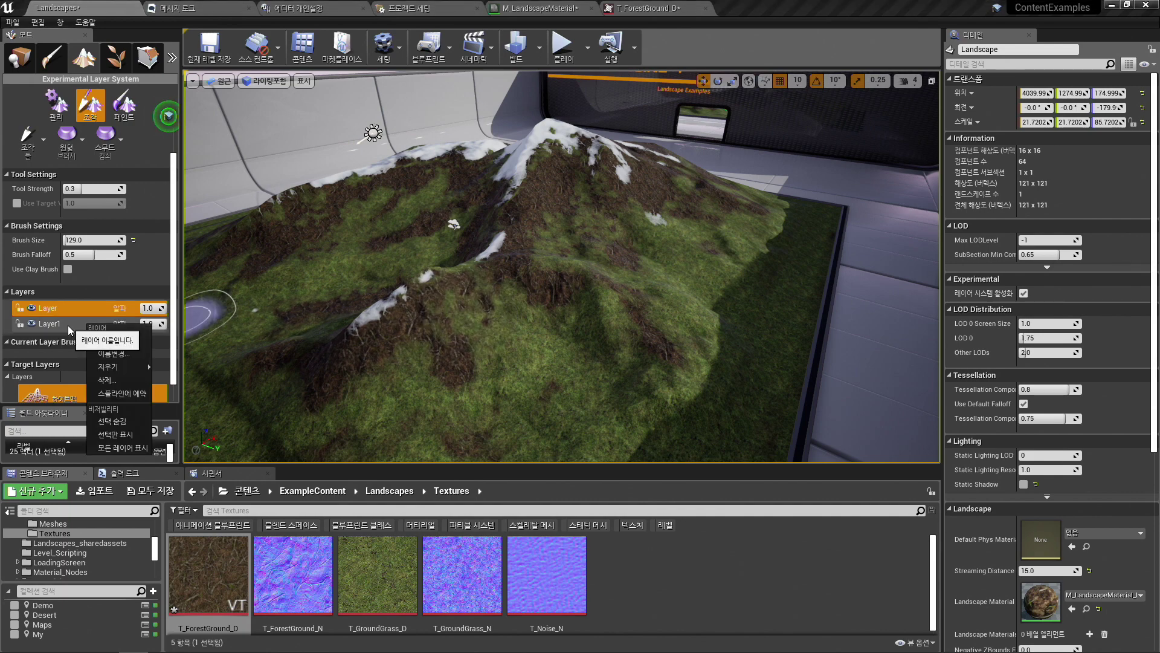
click(144, 346)
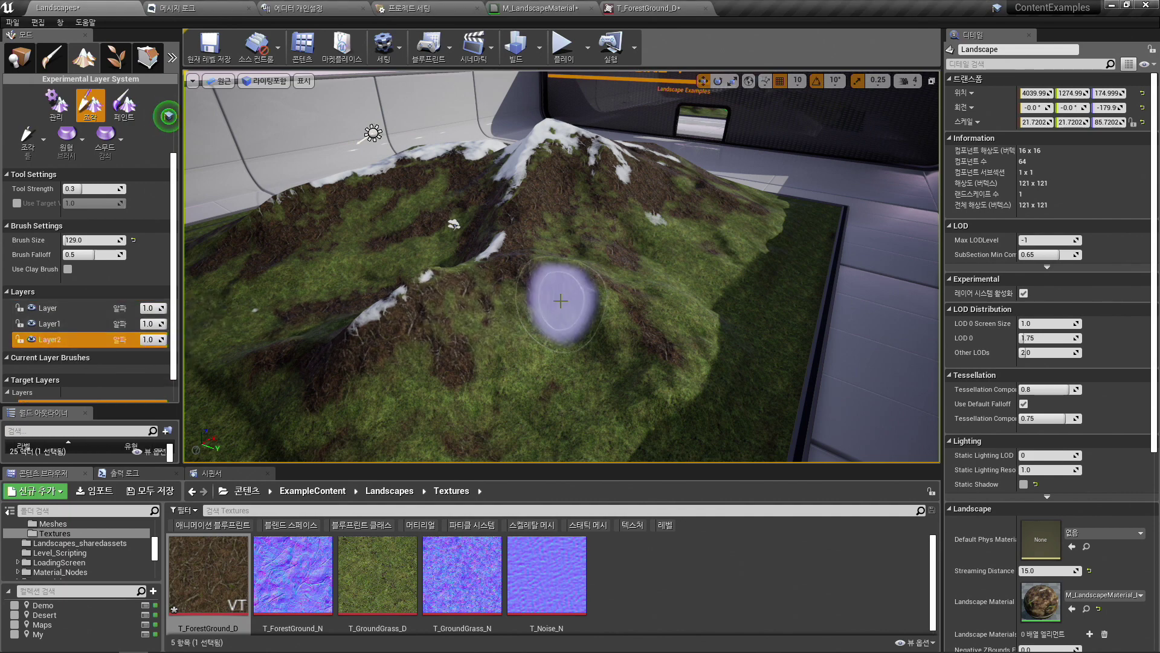
mouse_move(556, 308)
mouse_down()
mouse_move(437, 316)
mouse_move(513, 304)
mouse_move(493, 345)
mouse_move(559, 339)
mouse_up()
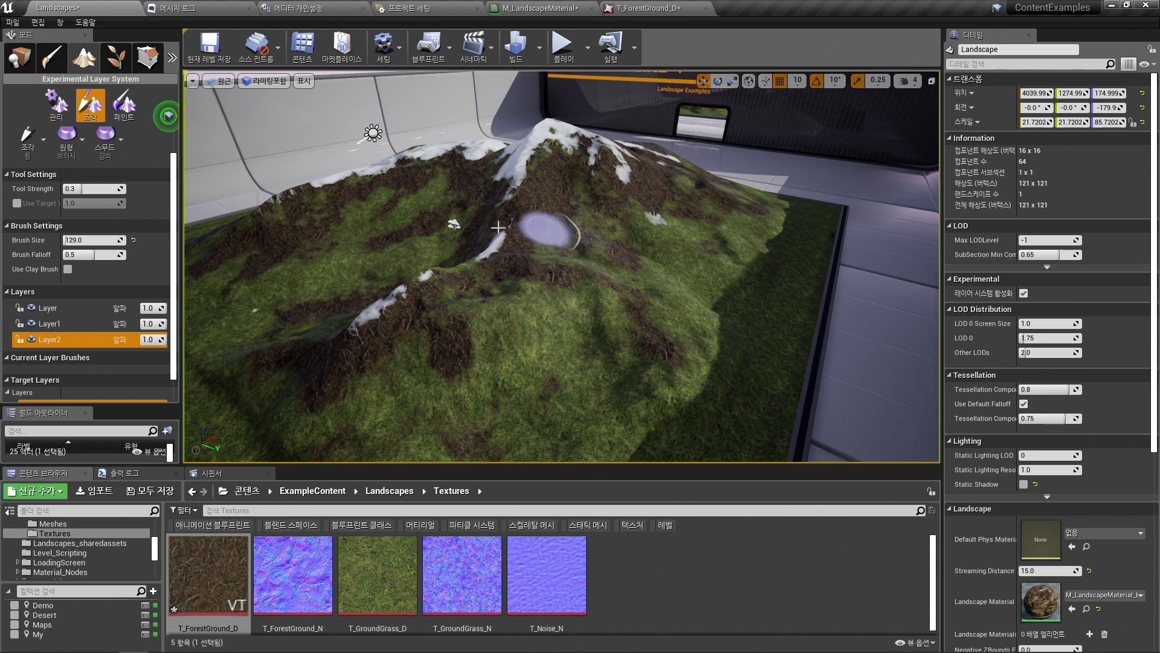
Hide and show Layer2 and Layer1 in turn to compare what each layer contributes to the terrain.
click(33, 340)
click(33, 339)
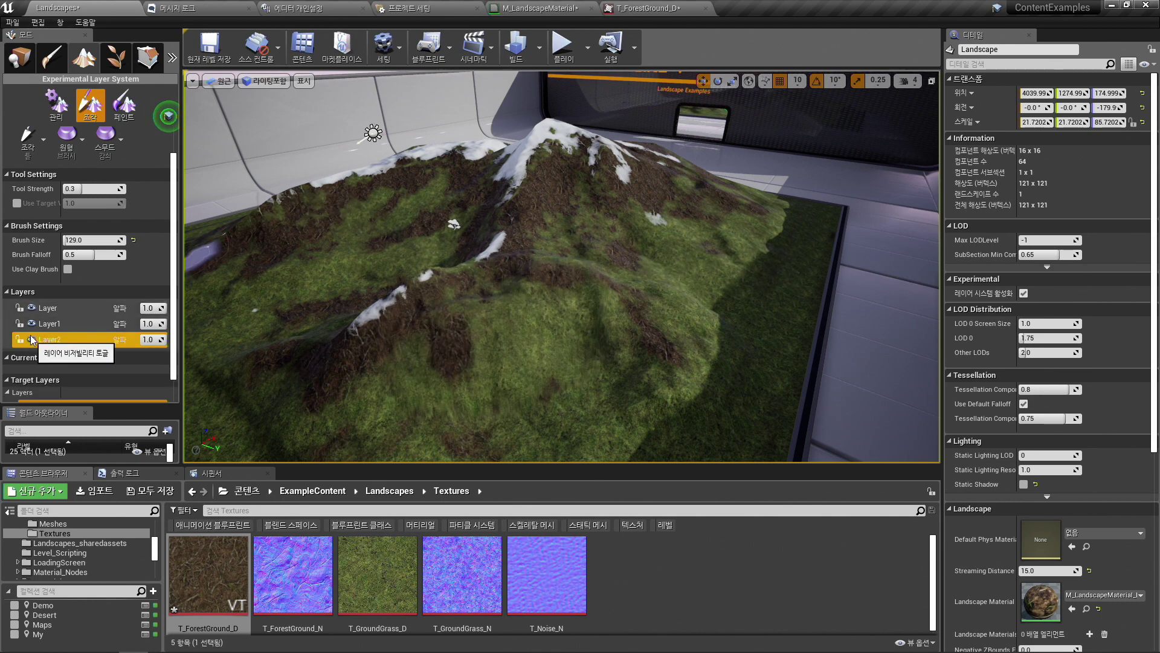
click(32, 325)
click(32, 324)
click(32, 325)
click(32, 325)
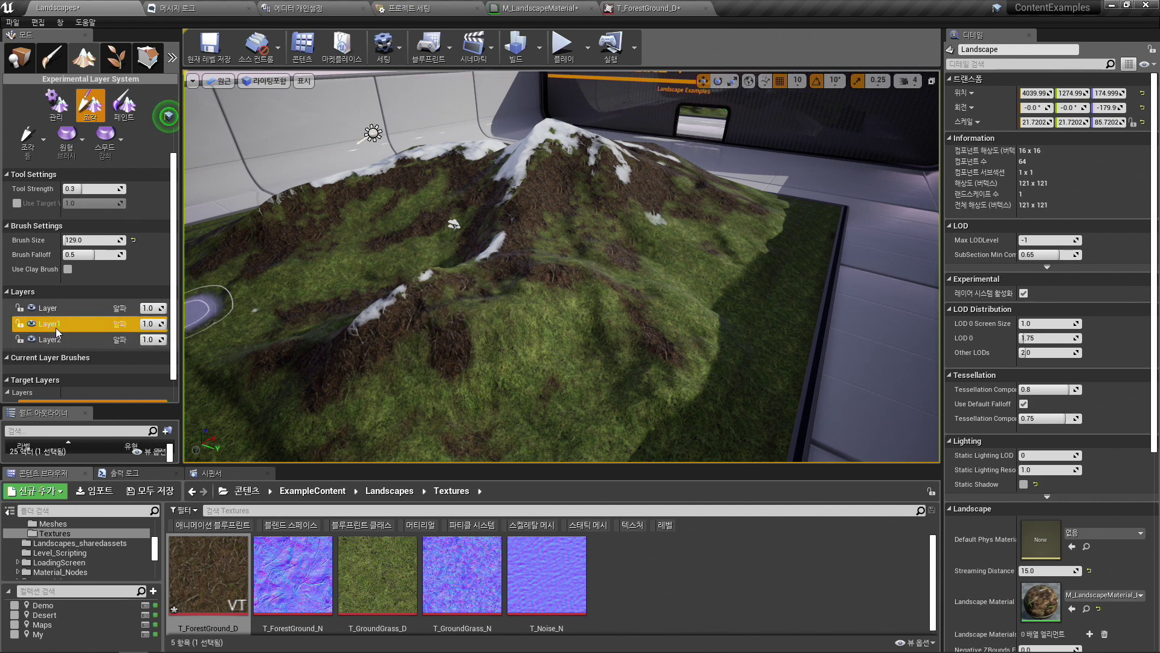
Lock and unlock Layer1 to test edit protection, and switch its visibility off and on again.
click(20, 324)
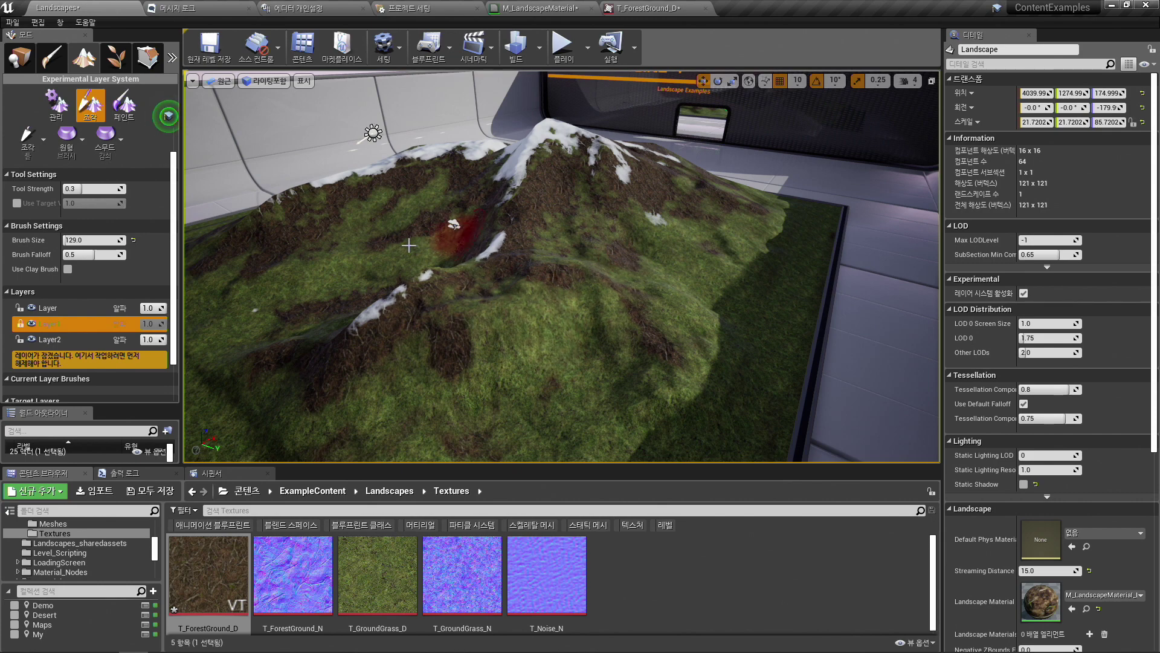
click(20, 324)
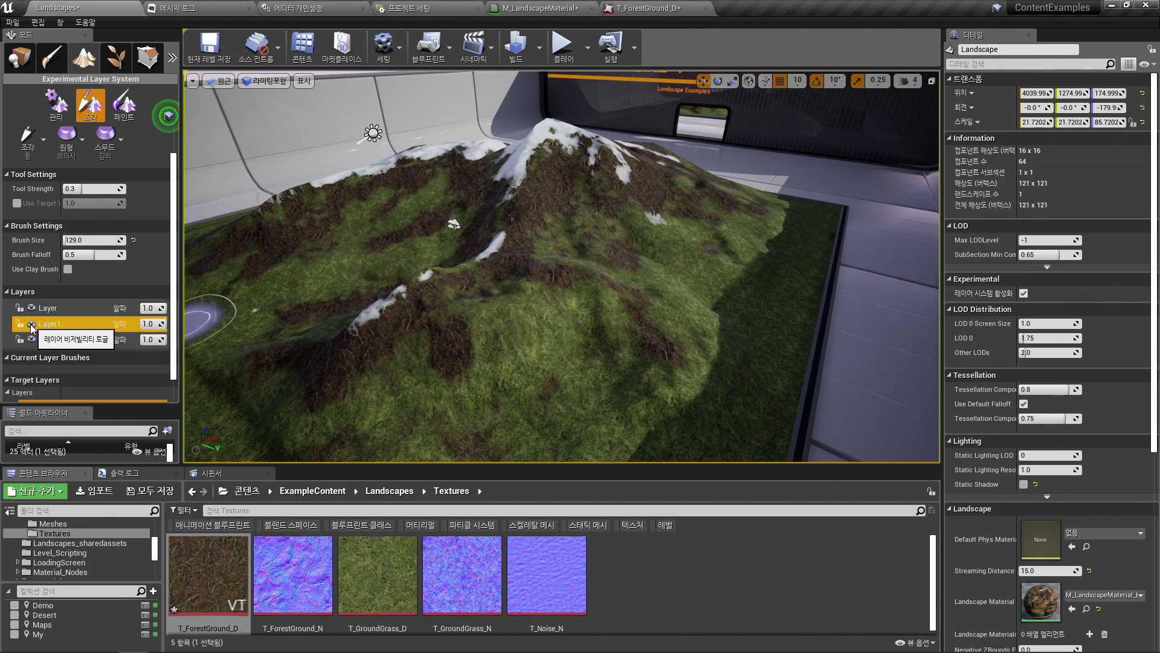
click(32, 326)
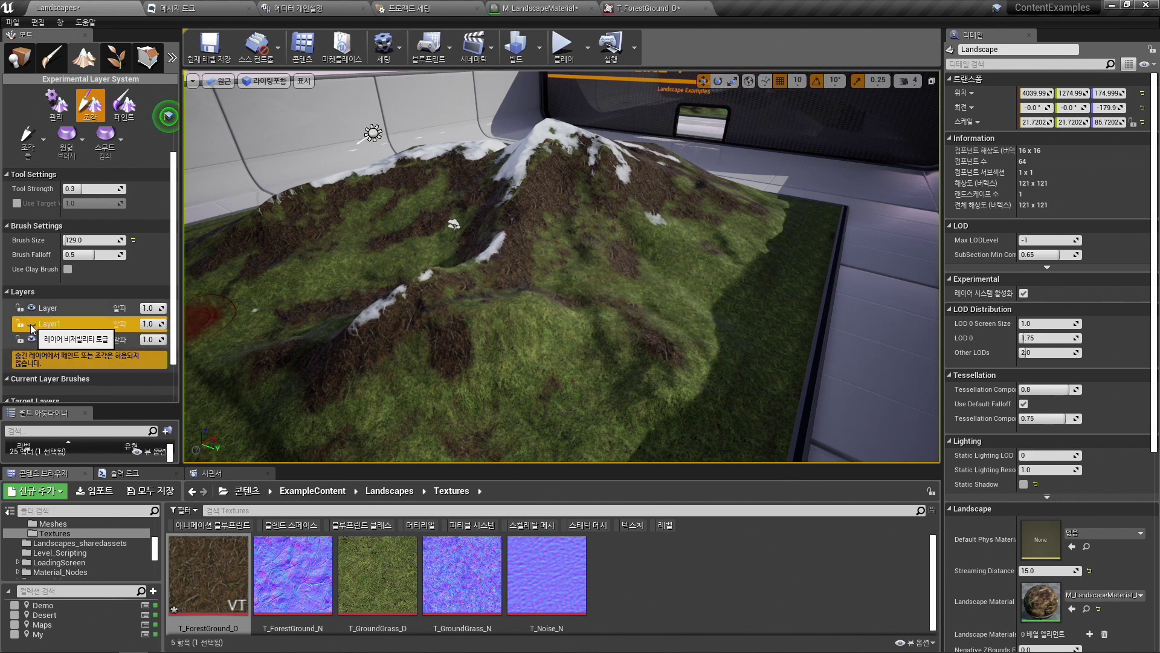
click(32, 325)
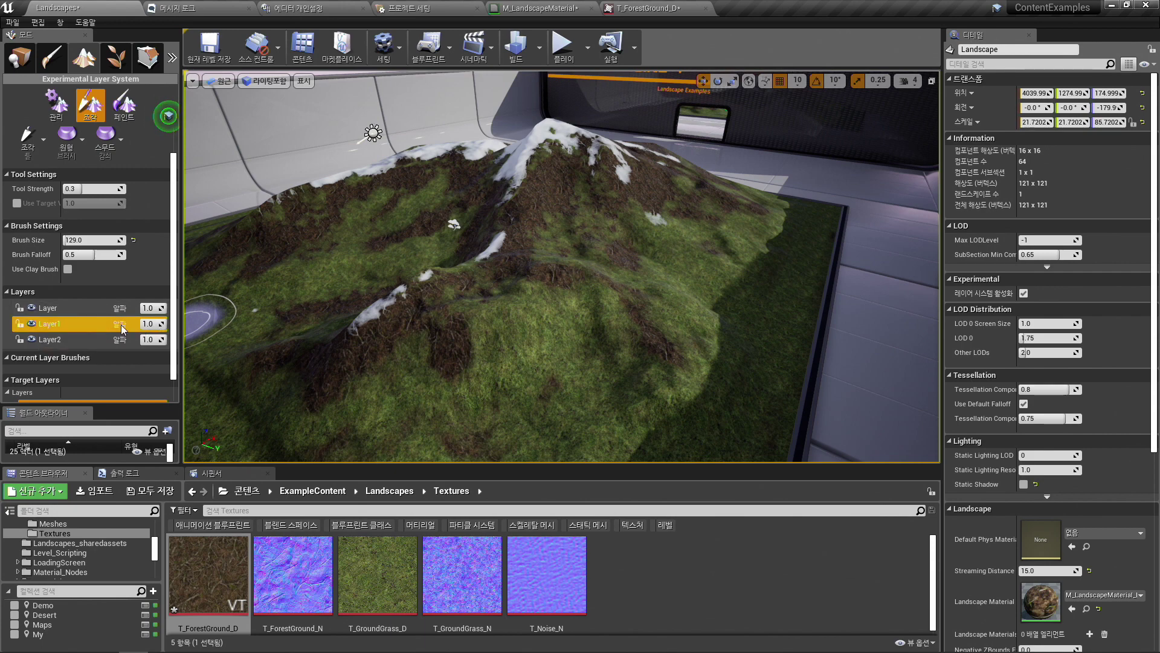
Lower the alpha of Layer1 to 0.4 and of Layer2 to about 0.34, and readjust Layer1's alpha.
drag(162, 324, 149, 340)
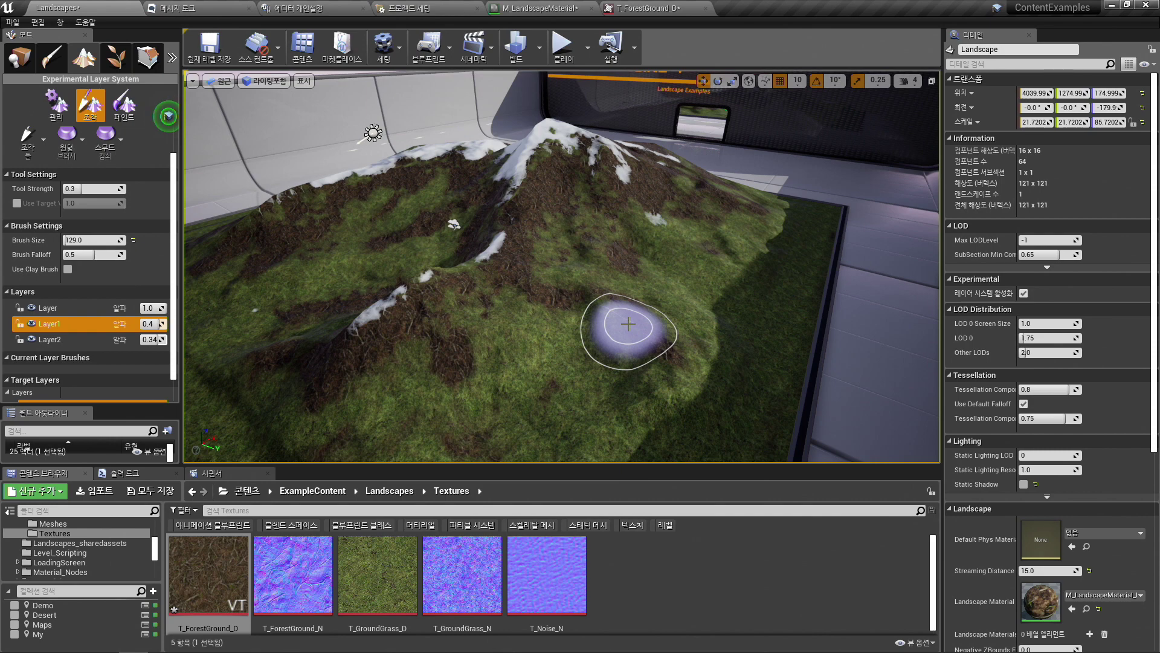
drag(157, 323, 161, 323)
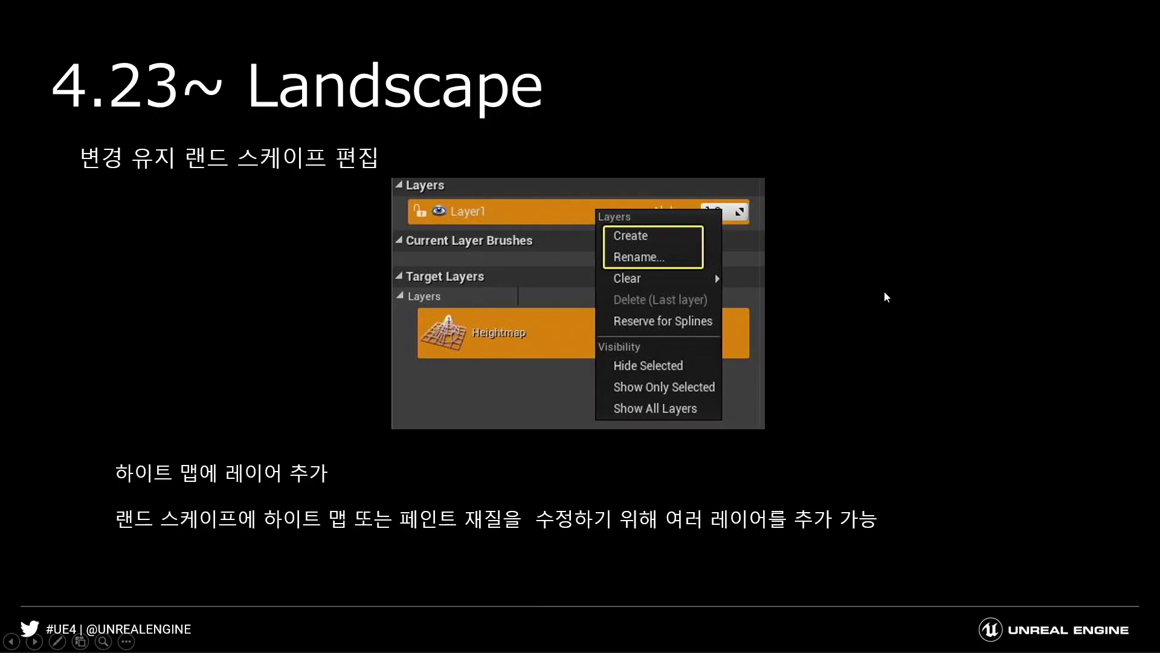
click(744, 226)
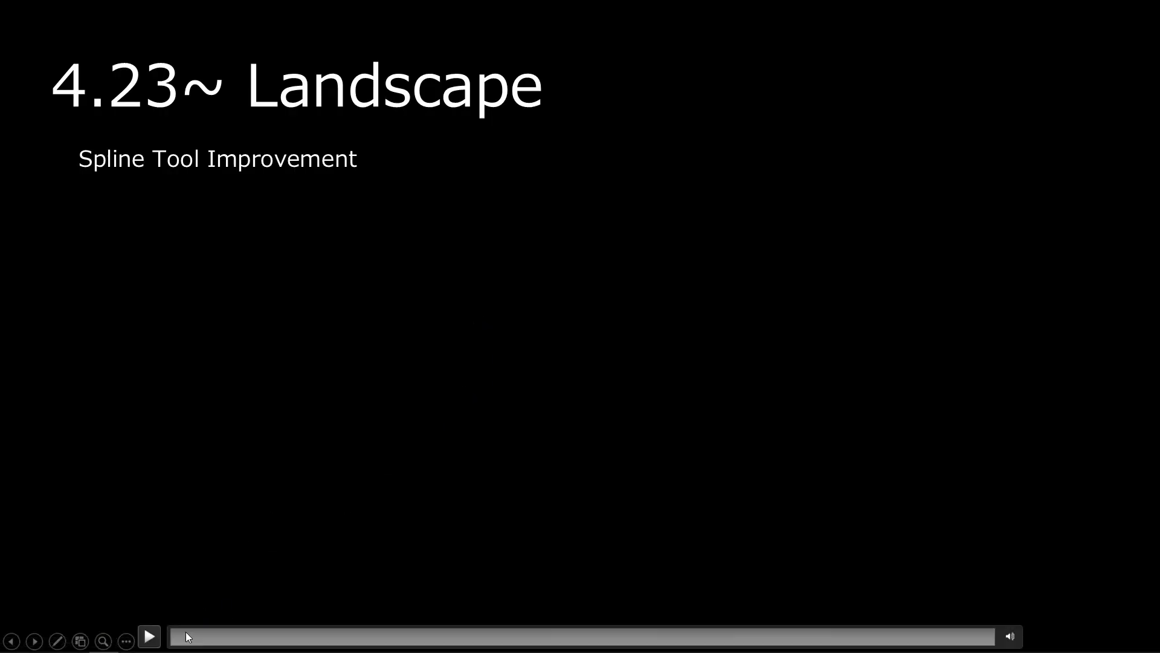
click(186, 637)
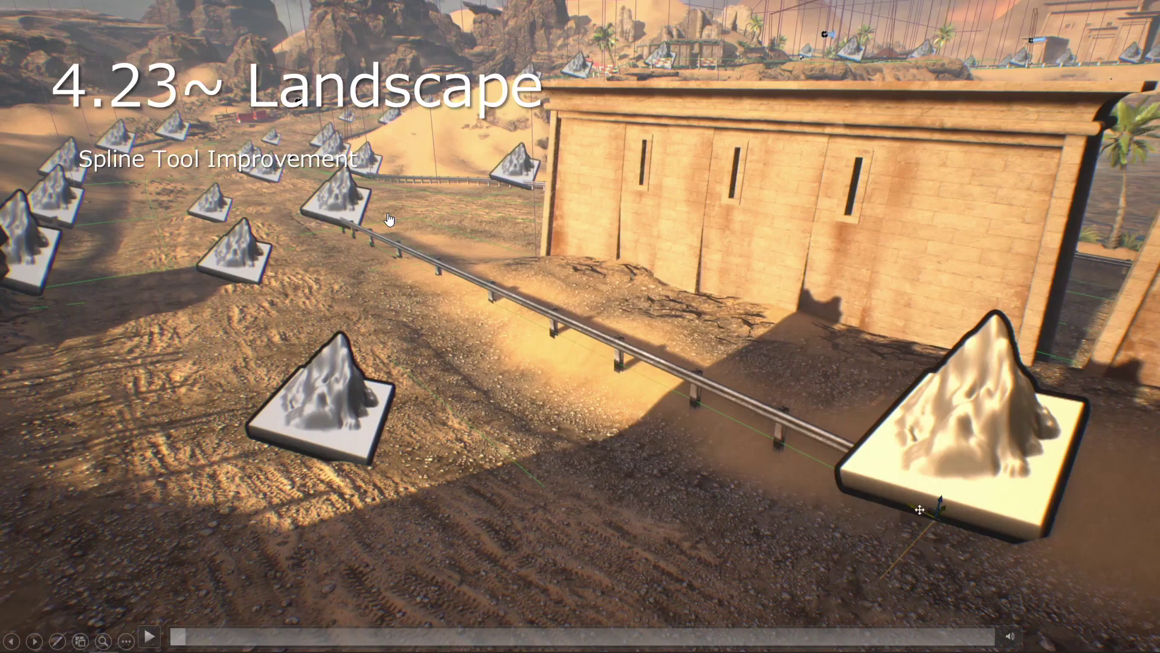
click(149, 637)
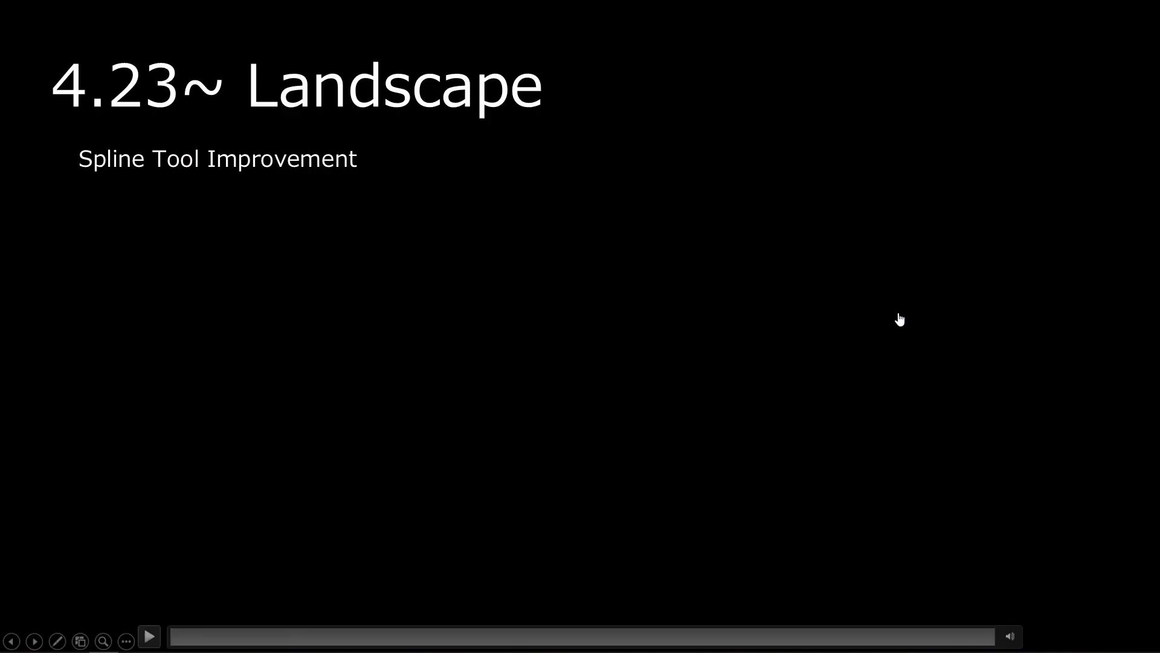
key(Right)
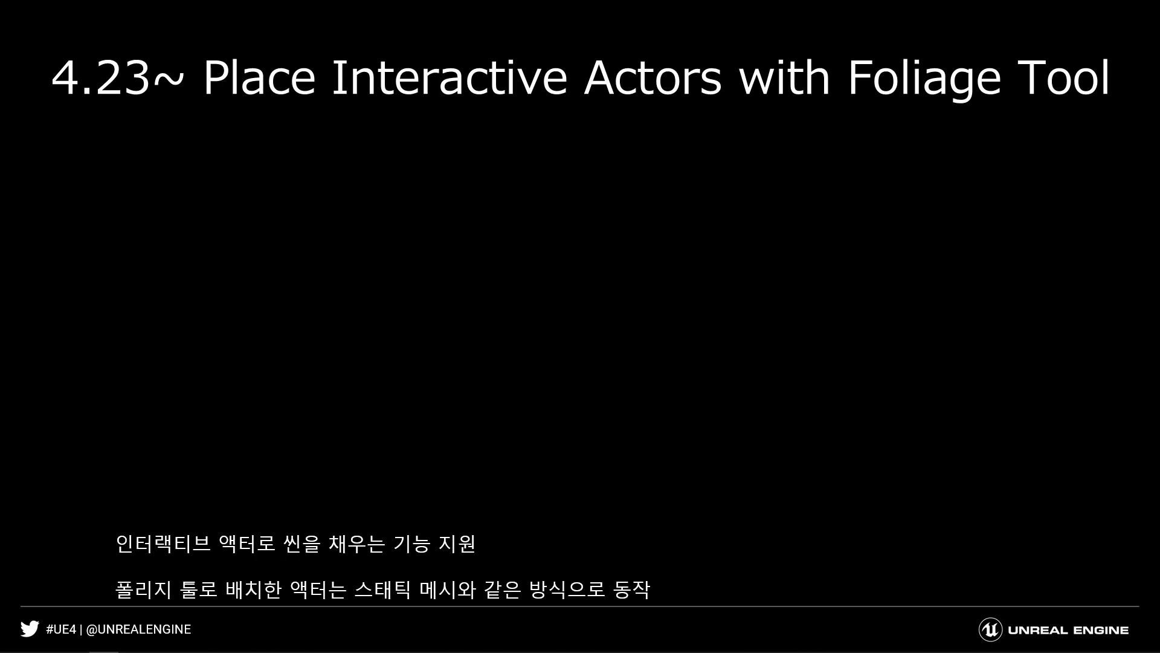
click(234, 511)
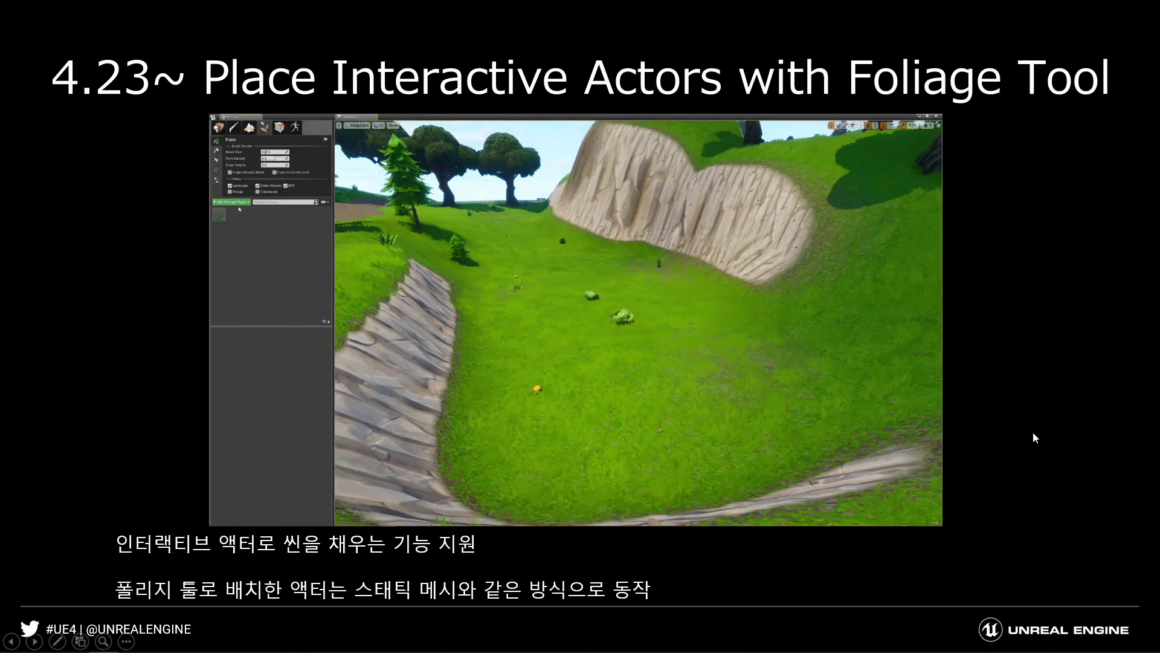